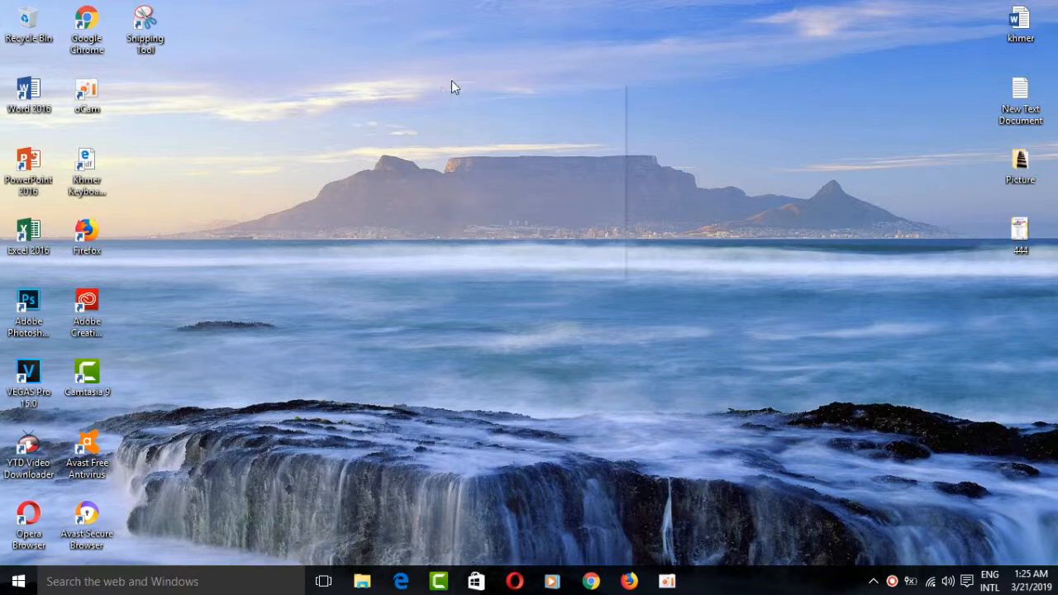
left_click(505, 137)
right_click(479, 101)
left_click(524, 146)
right_click(501, 116)
left_click(543, 158)
right_click(519, 130)
left_click(559, 176)
right_click(517, 145)
left_click(562, 192)
right_click(275, 174)
left_click(327, 221)
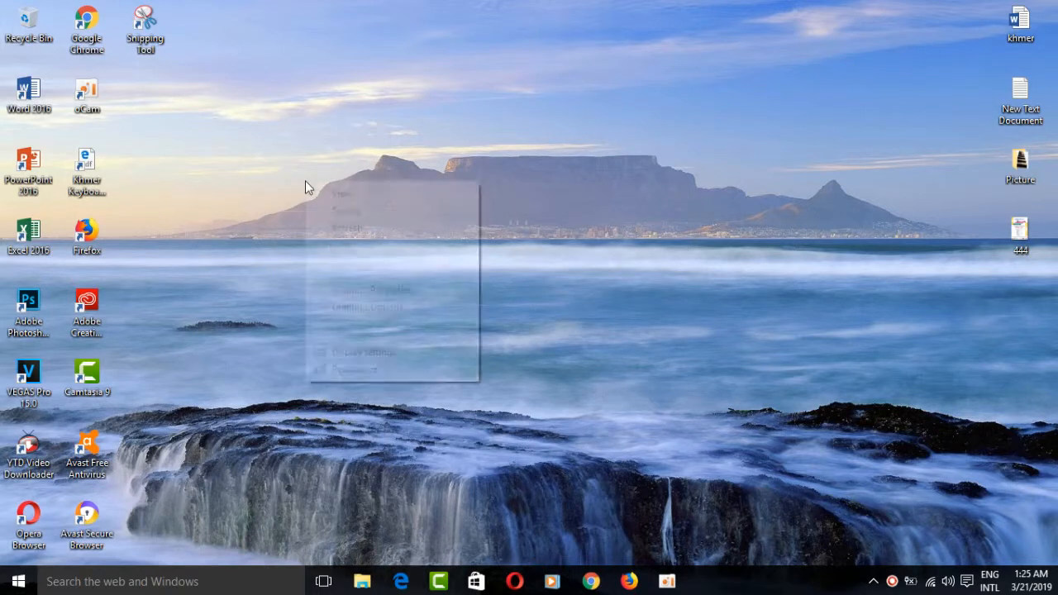
left_click(349, 237)
right_click(333, 209)
left_click(365, 253)
right_click(353, 208)
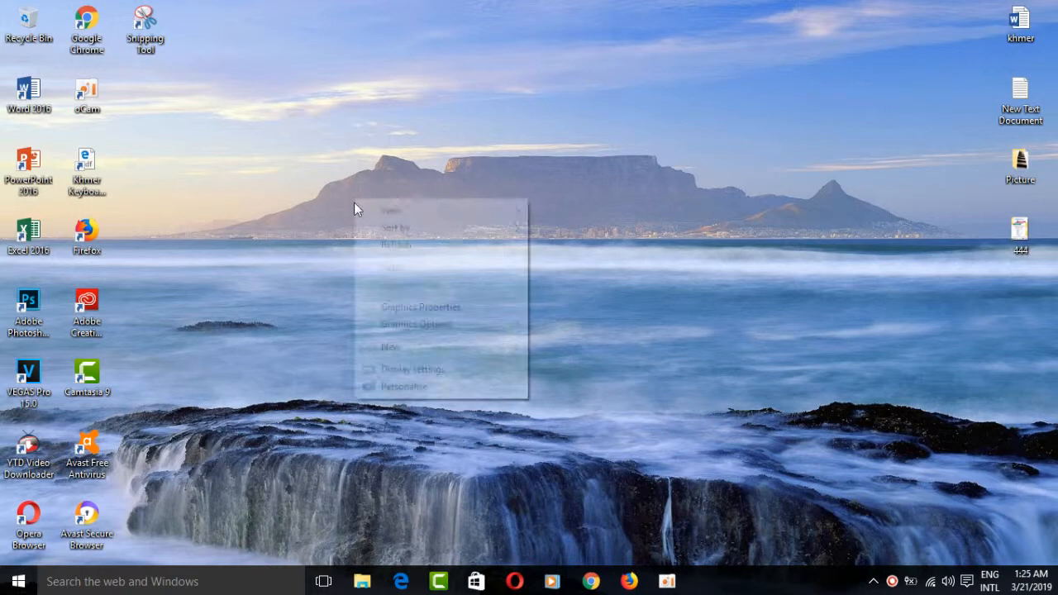
left_click(380, 245)
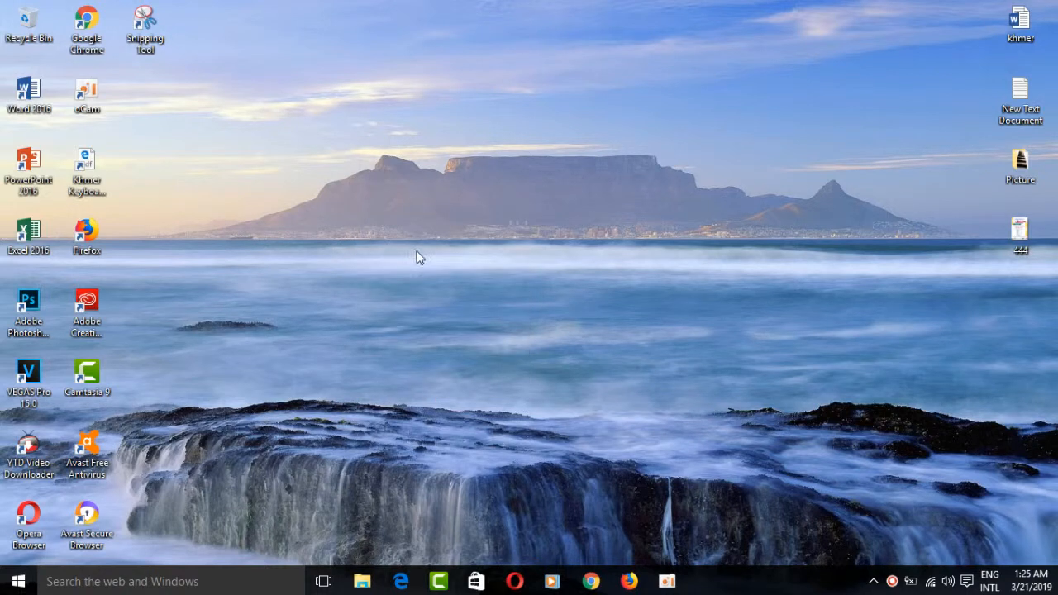
right_click(449, 163)
left_click(498, 214)
Launch Photoshop and open the recent image sheep .jpg.
double_click(29, 301)
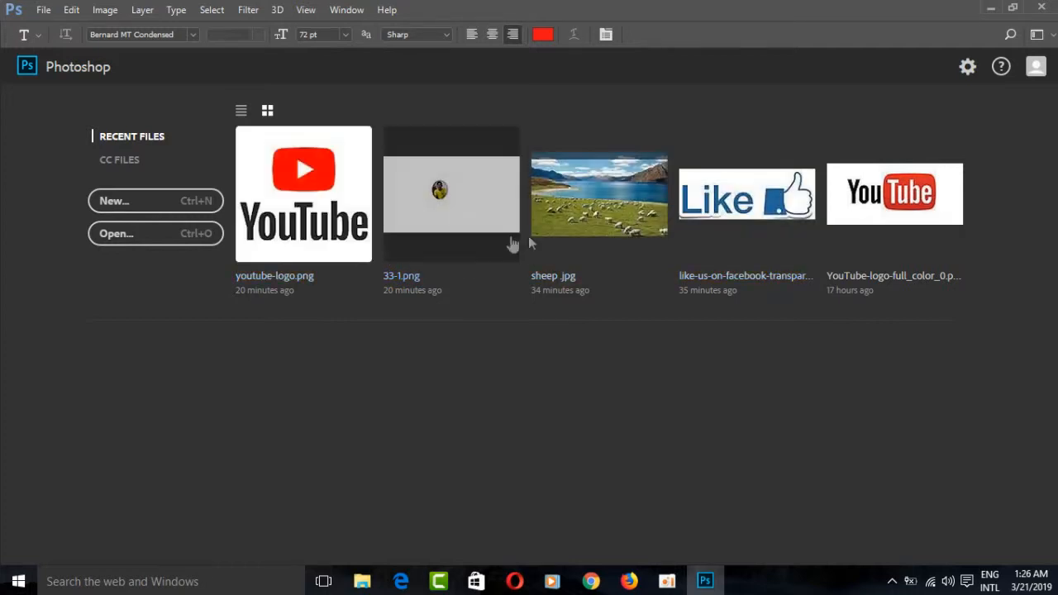
left_click(584, 226)
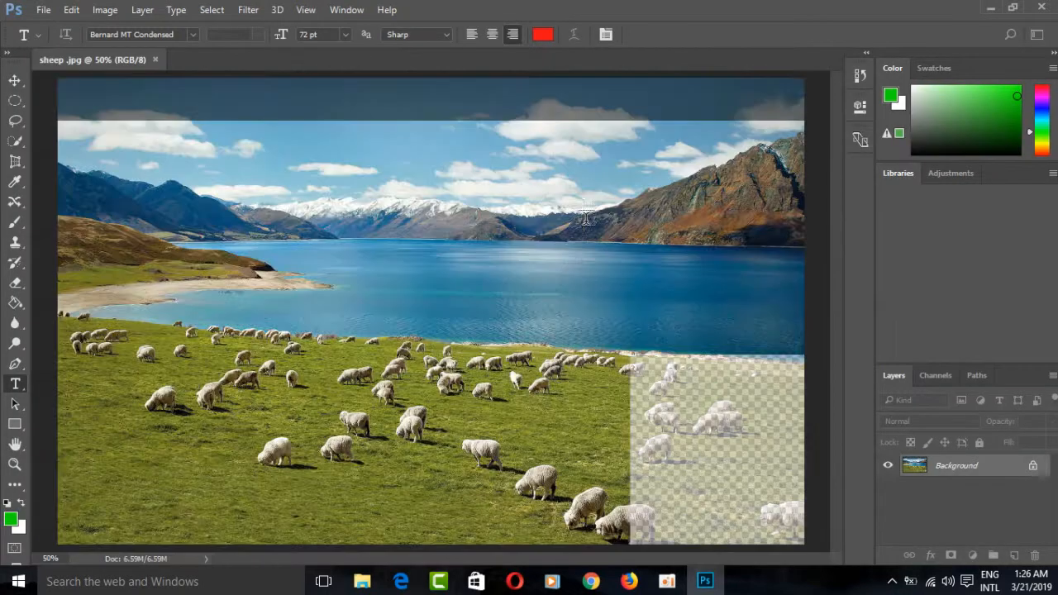
left_click(585, 219)
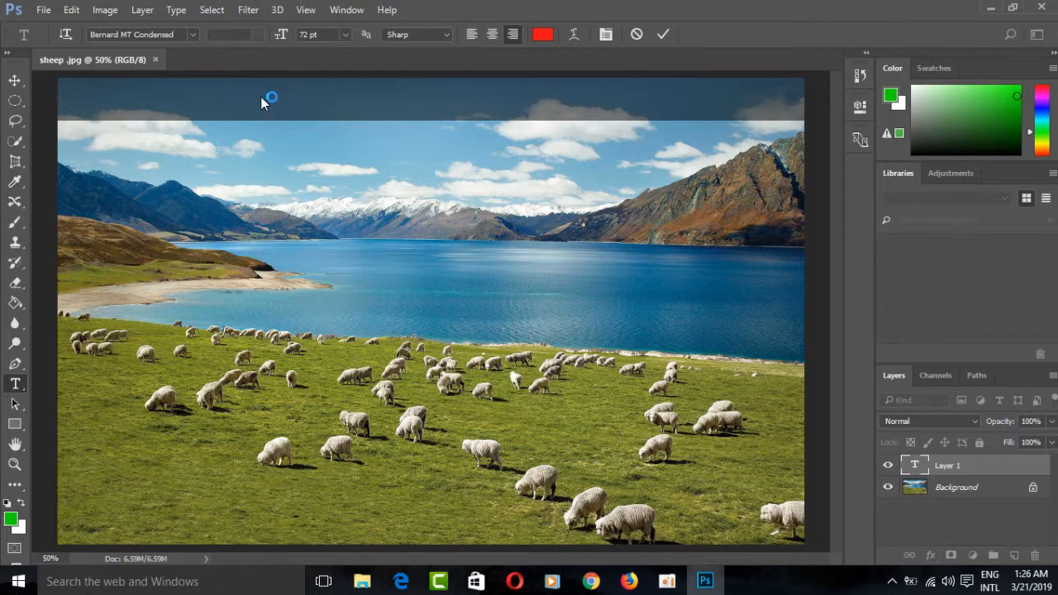
left_click(662, 35)
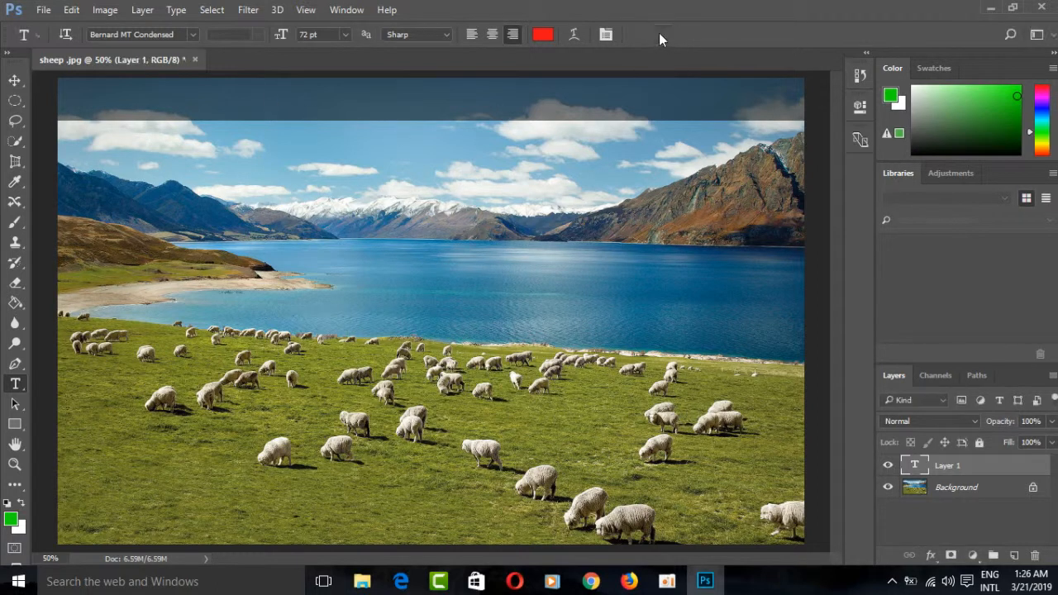
Create a new 1920 x 1080 pixel RGB document at 72 pixels/inch with a white background.
left_click(41, 10)
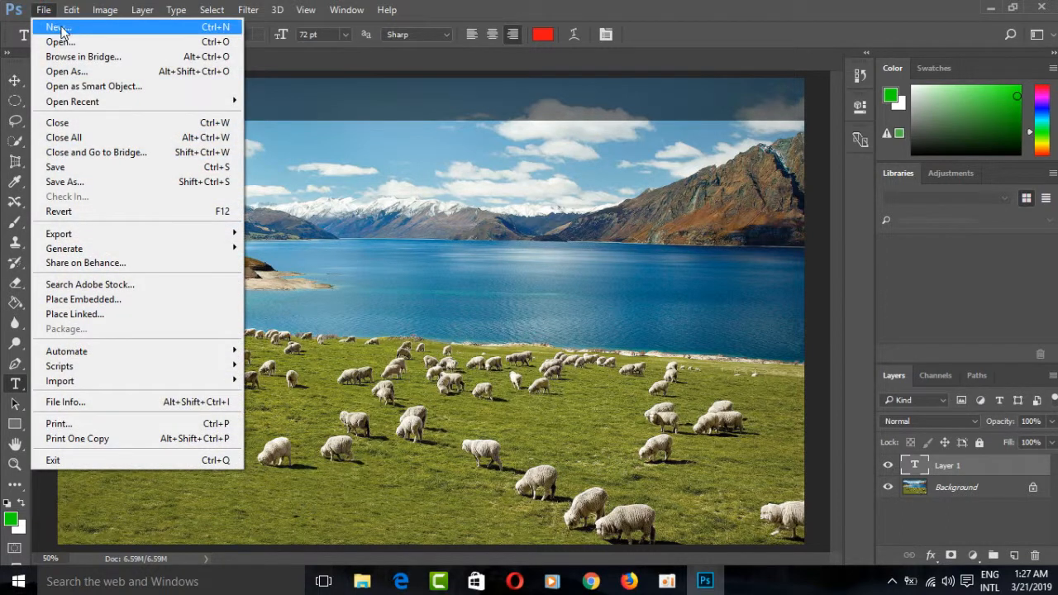
left_click(61, 29)
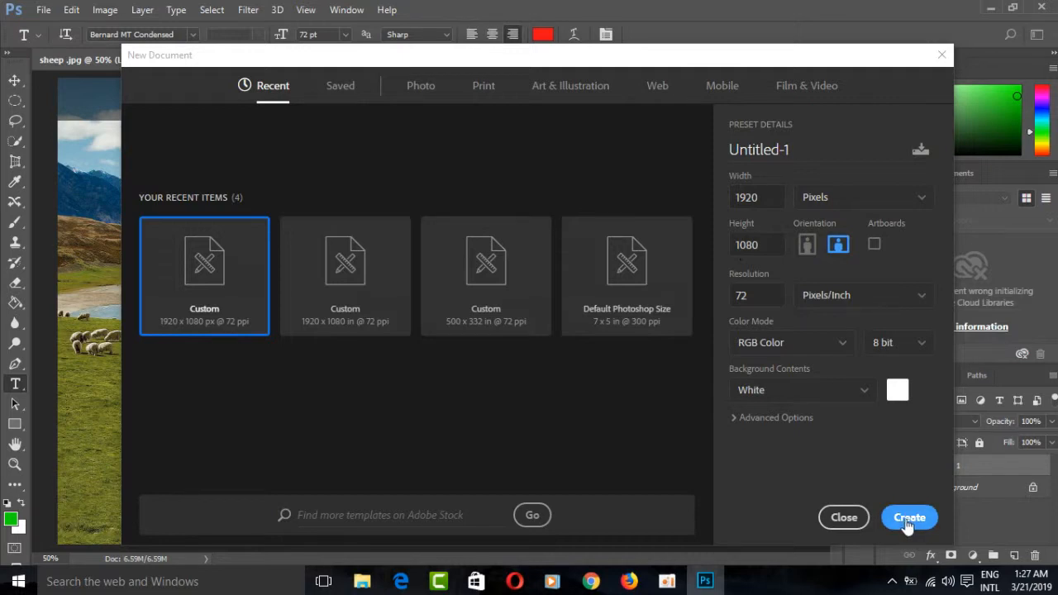
left_click(907, 519)
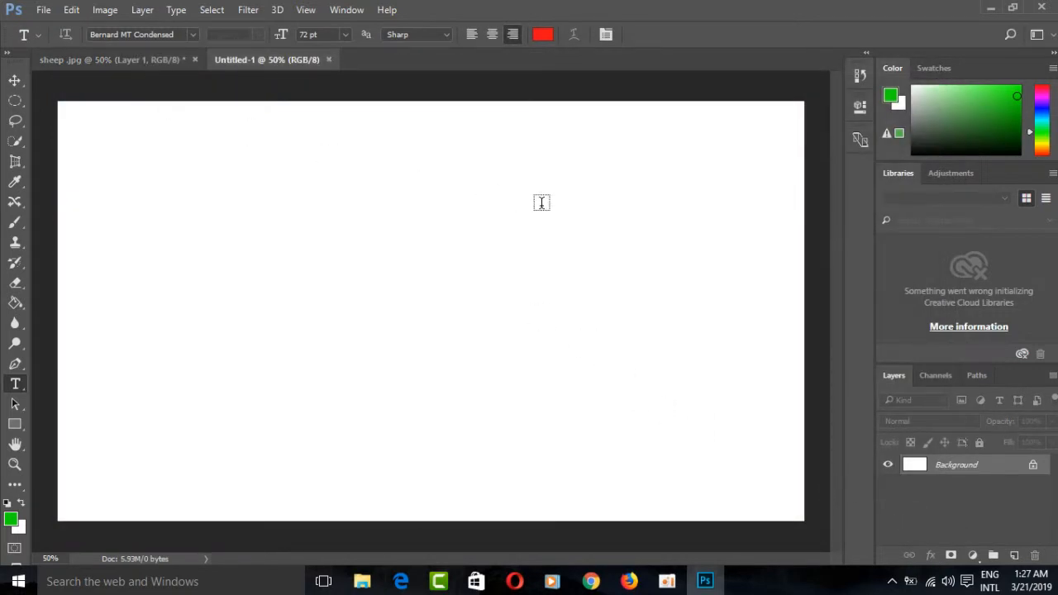
In the sheep image, make a rectangular marquee selection of everything below the dark band along the upper edge.
left_click(91, 60)
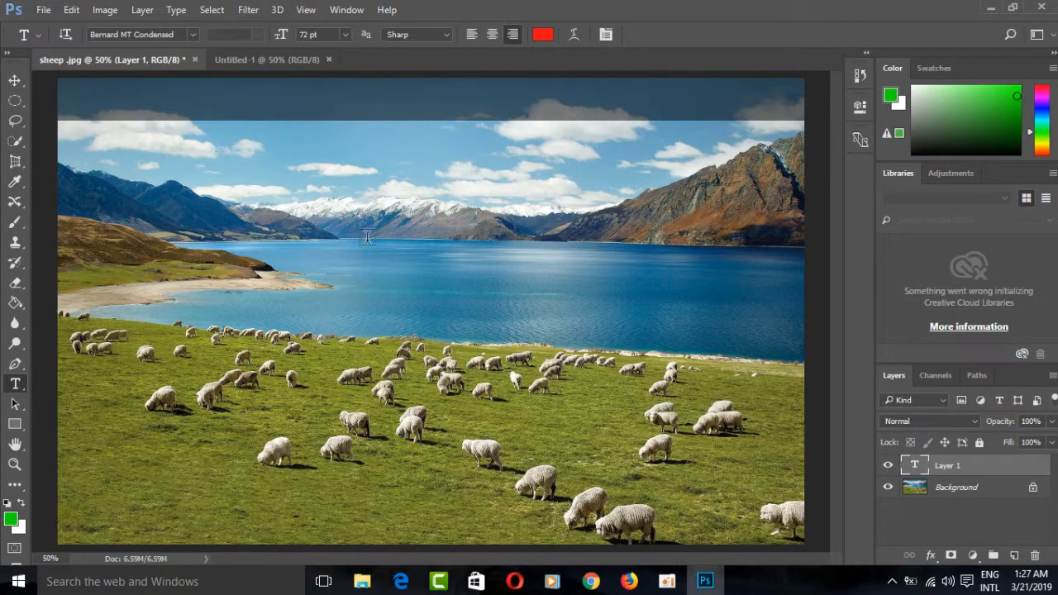
left_click(14, 80)
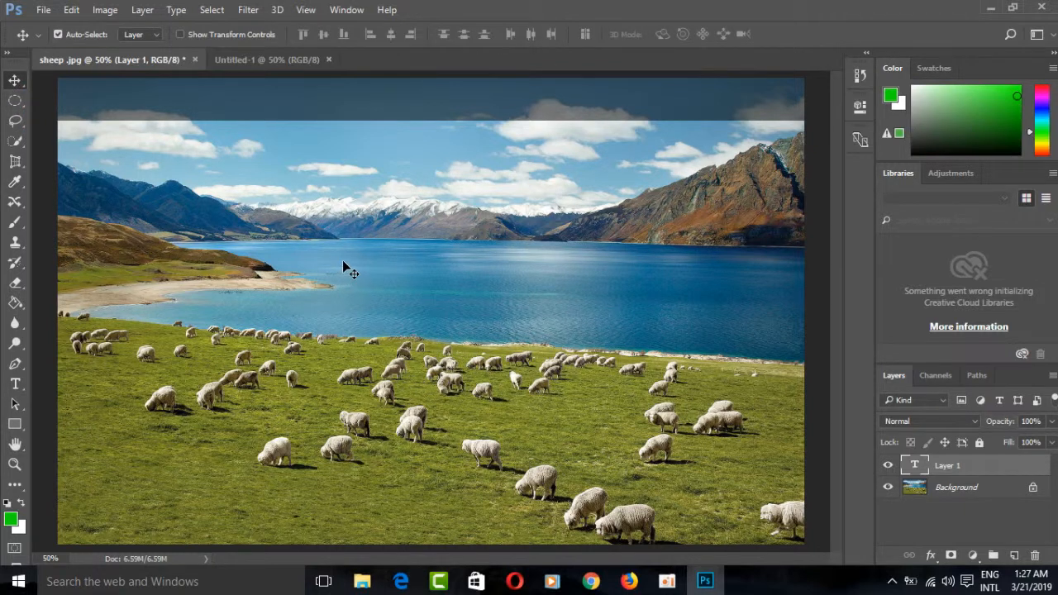
scroll(347, 262, "down", 5)
scroll(349, 264, "up", 8)
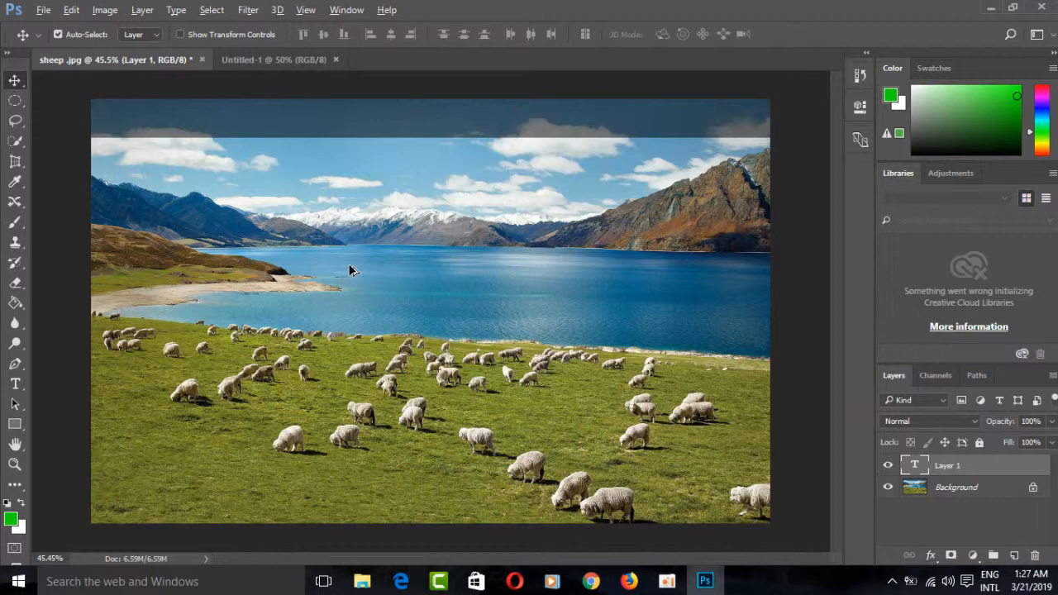
scroll(349, 268, "down", 2)
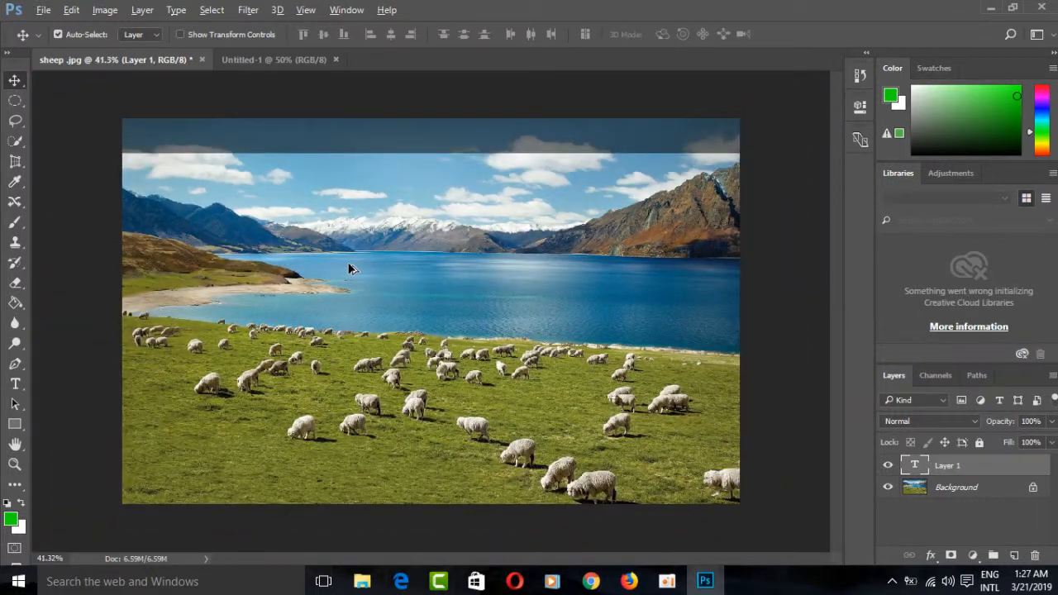
right_click(15, 101)
left_click(50, 98)
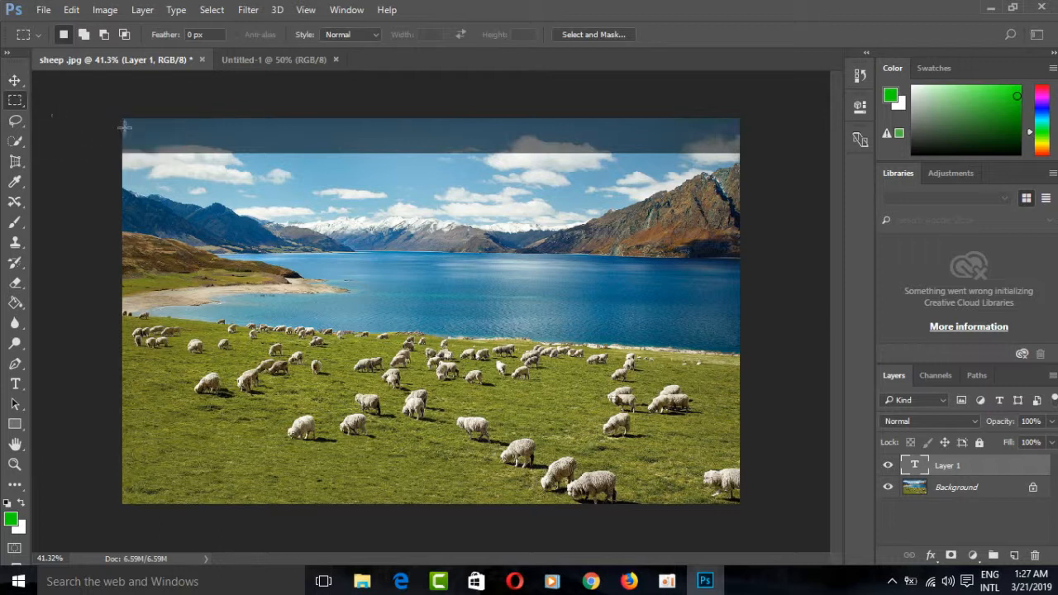
left_click_drag(122, 152, 755, 508)
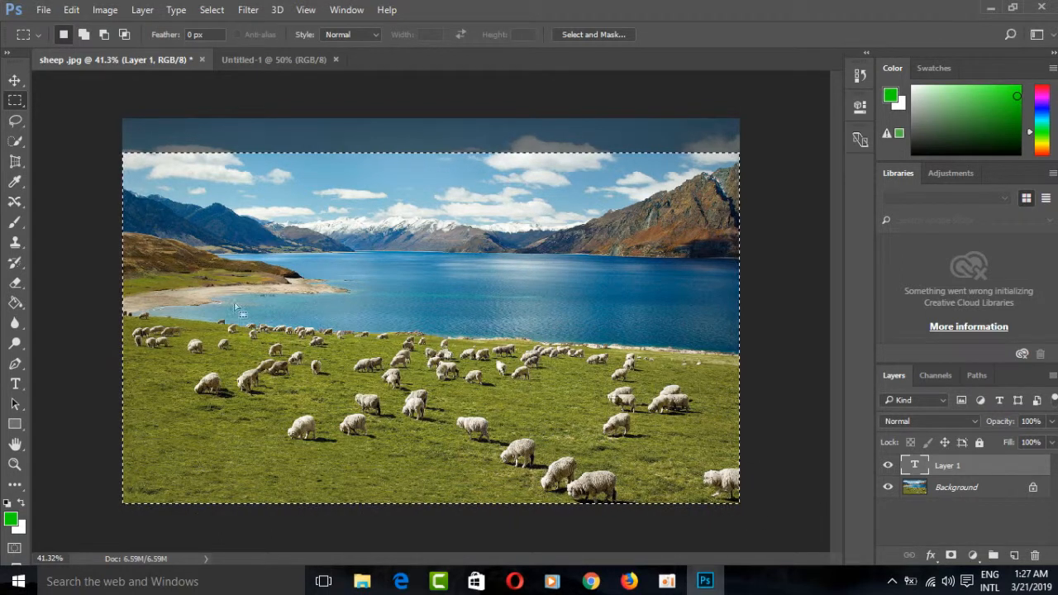
Copy the selected area of the Background layer into the Untitled-1 document with the Move tool.
left_click(15, 80)
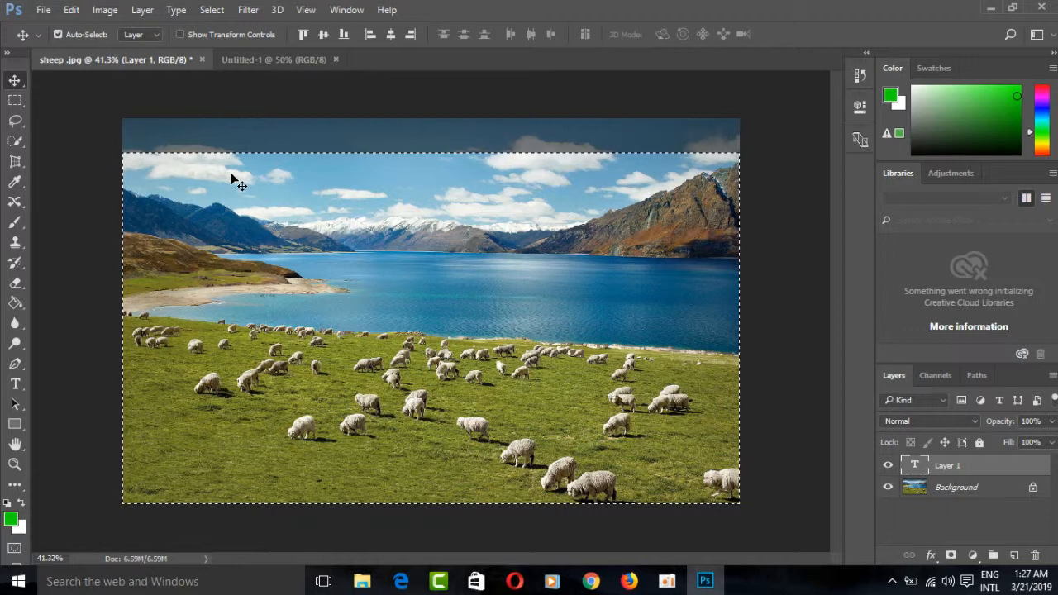
left_click_drag(228, 192, 238, 215)
left_click(16, 103)
left_click(15, 82)
left_click(950, 488)
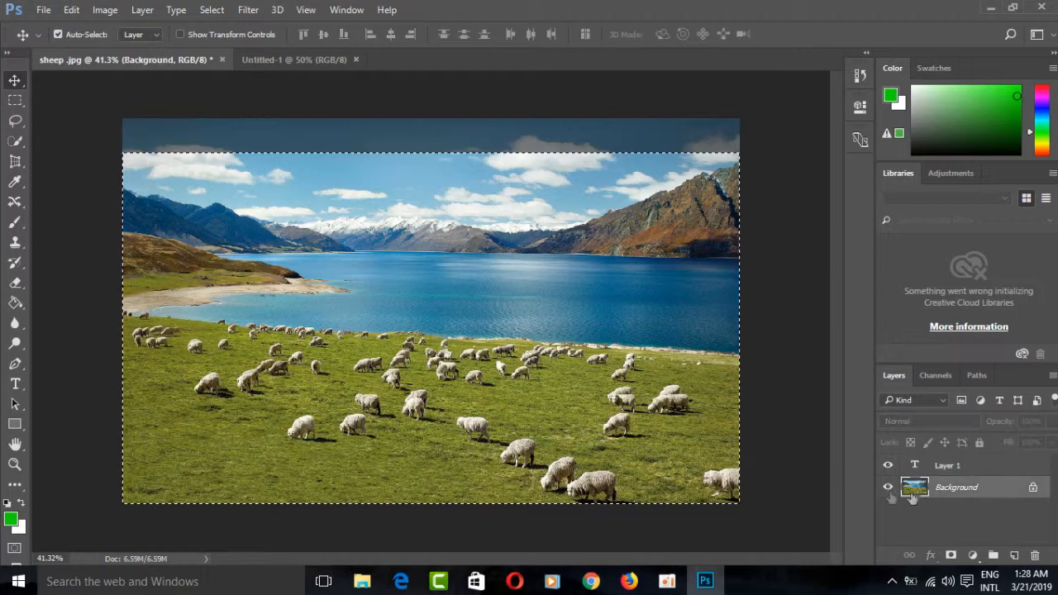
left_click_drag(411, 284, 395, 256)
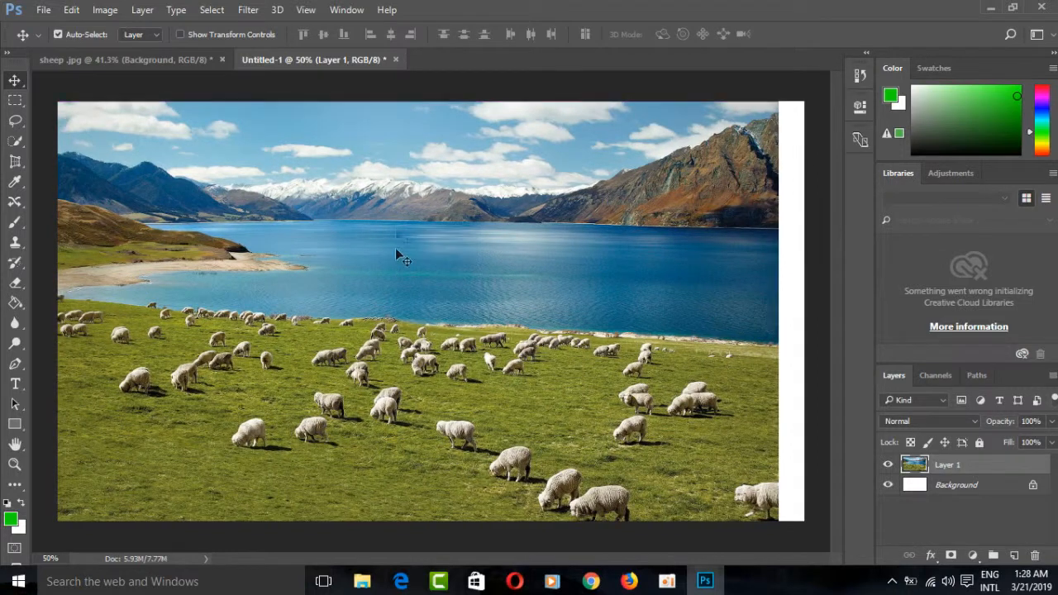
Stretch the pasted landscape layer to 104.38% width so it covers the white strip, then hide the transform controls.
left_click(178, 33)
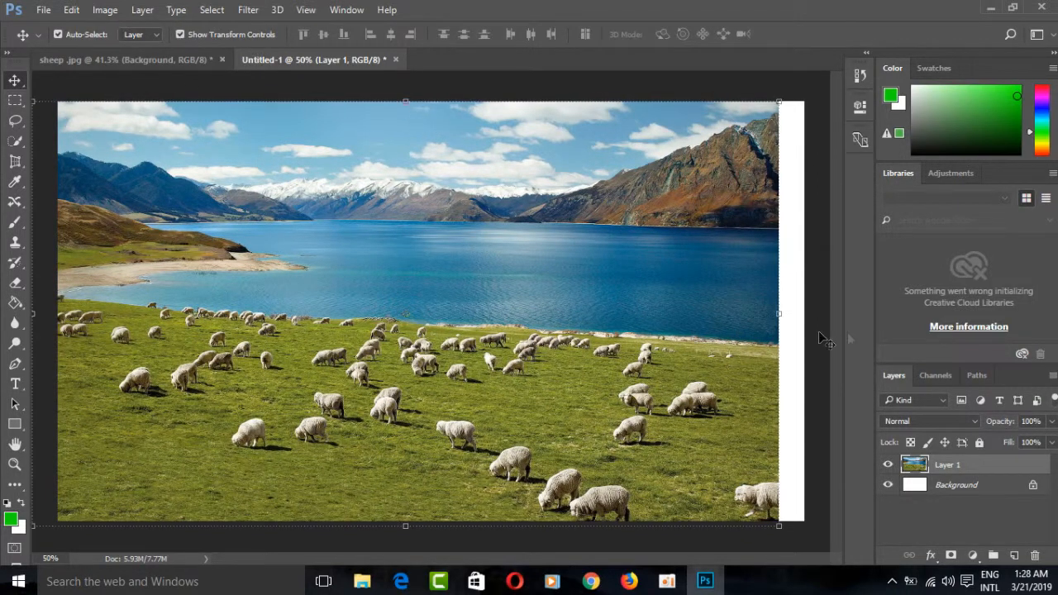
left_click_drag(779, 313, 812, 315)
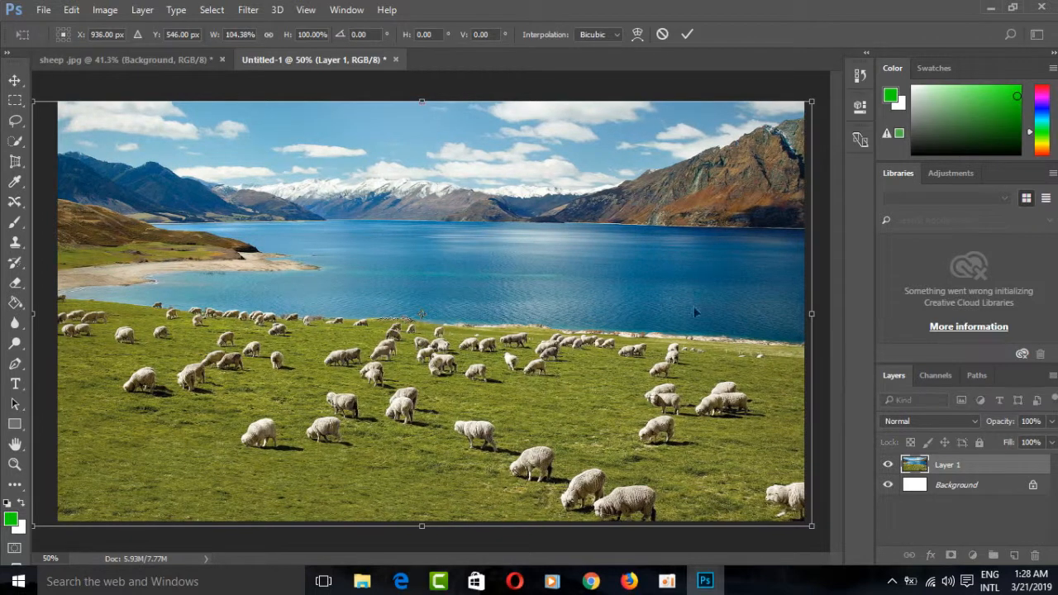
left_click(687, 34)
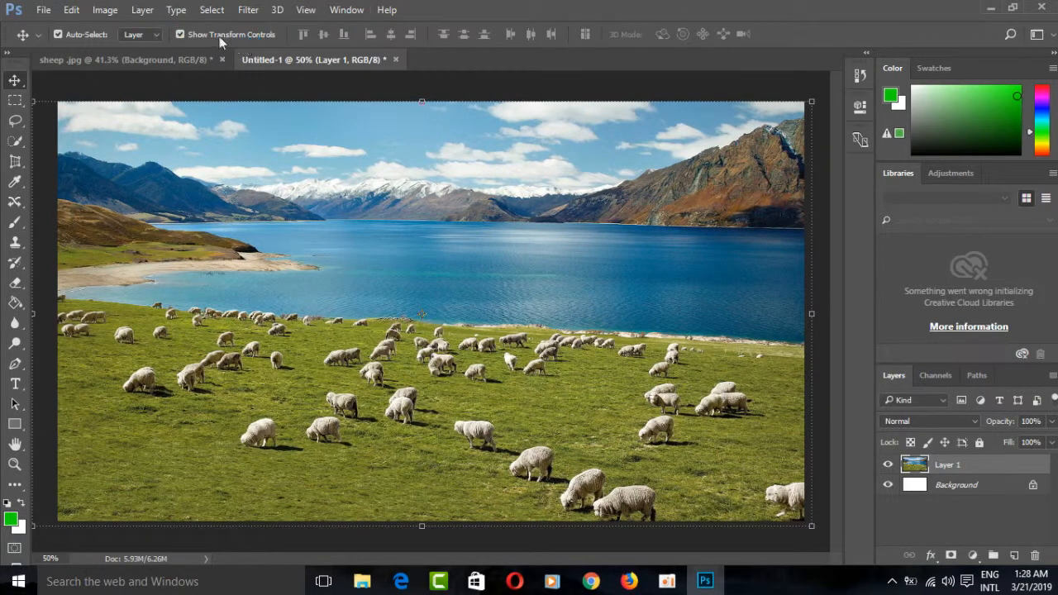
left_click(180, 34)
scroll(388, 257, "down", 1)
scroll(389, 255, "down", 3)
scroll(367, 260, "up", 5)
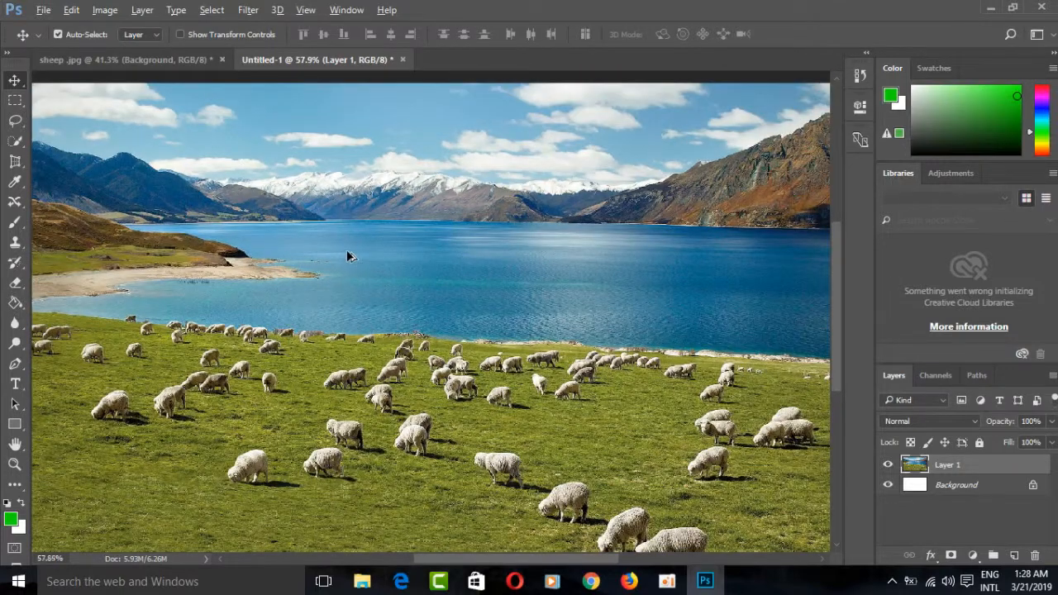
scroll(351, 253, "up", 1)
left_click_drag(835, 243, 841, 282)
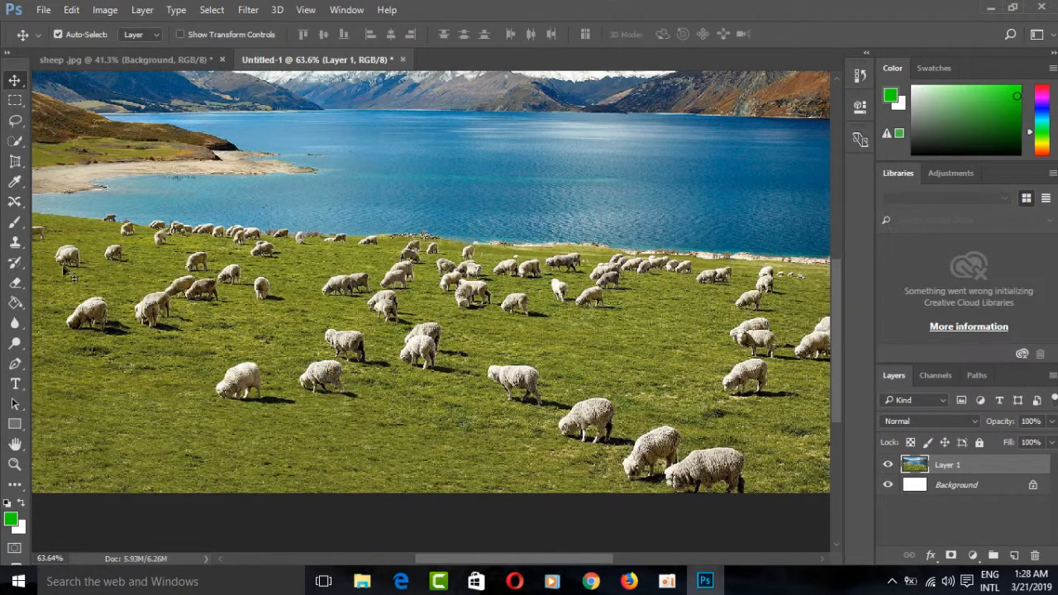
left_click(14, 285)
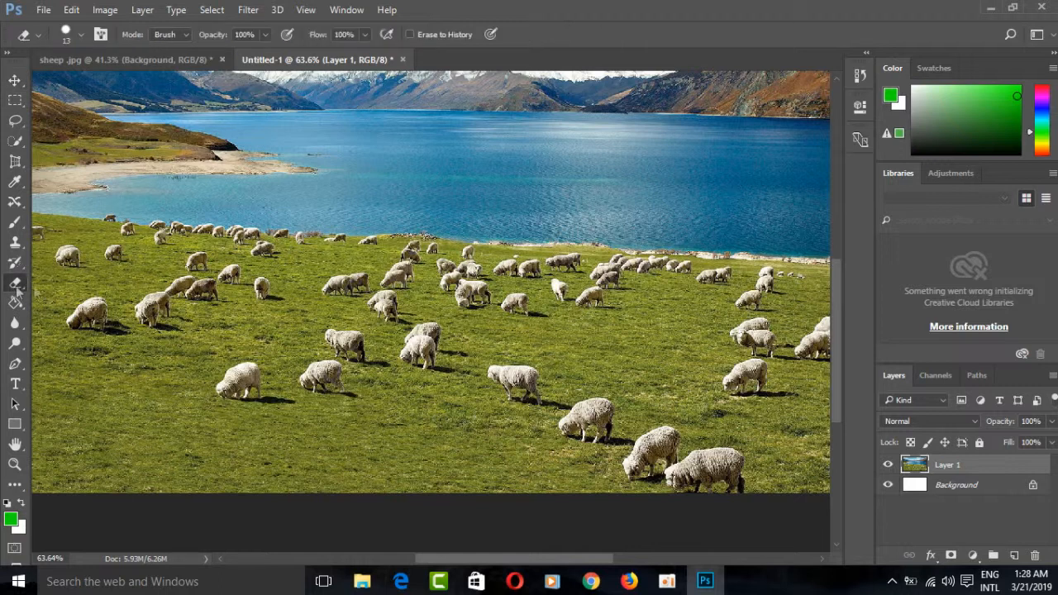
left_click(15, 140)
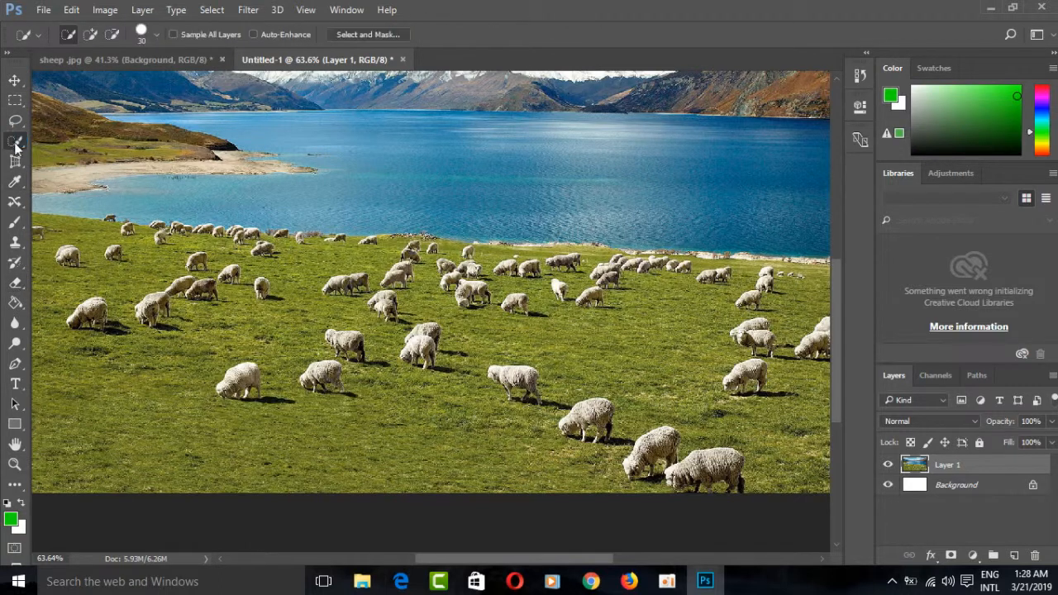
left_click(18, 163)
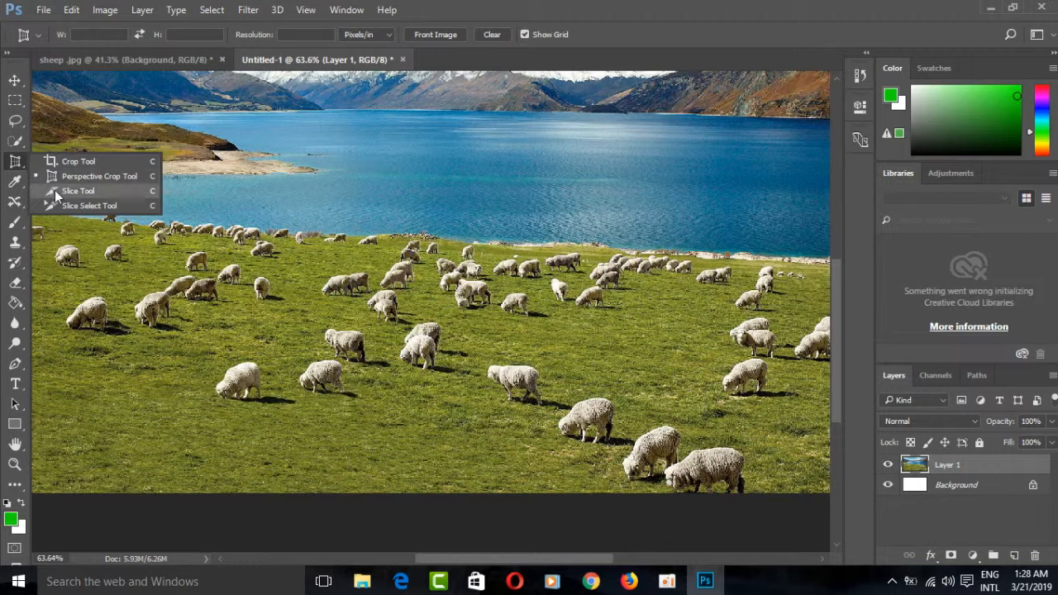
left_click(16, 181)
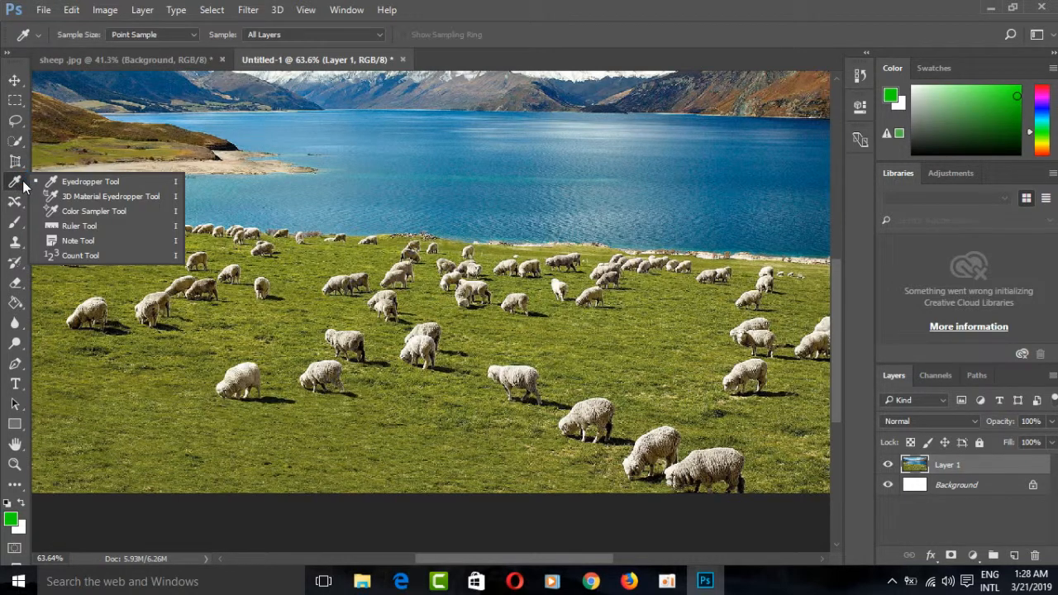
left_click(19, 162)
left_click(67, 166)
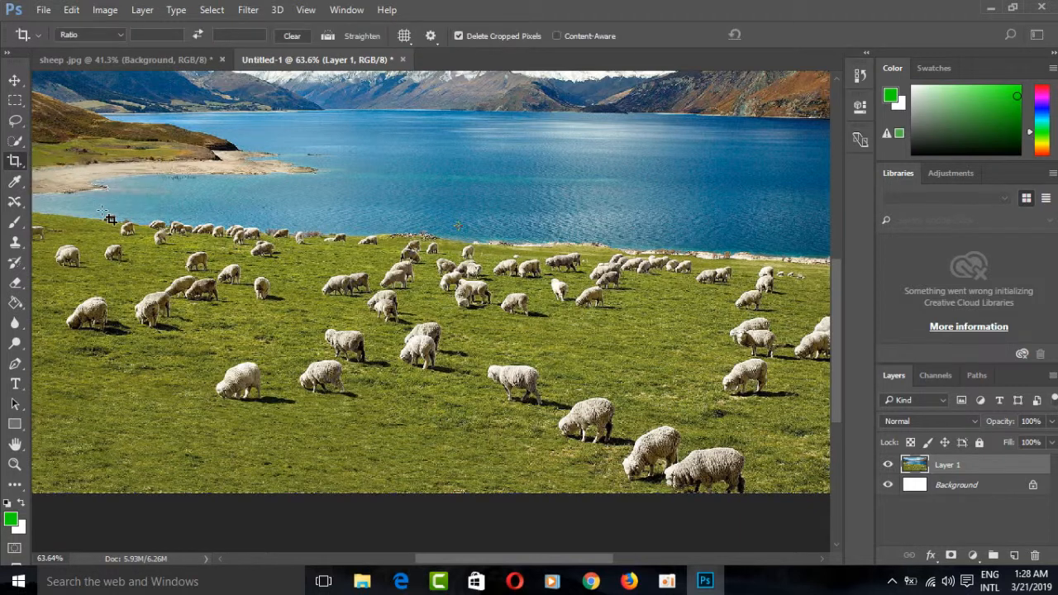
left_click(14, 164)
left_click(69, 178)
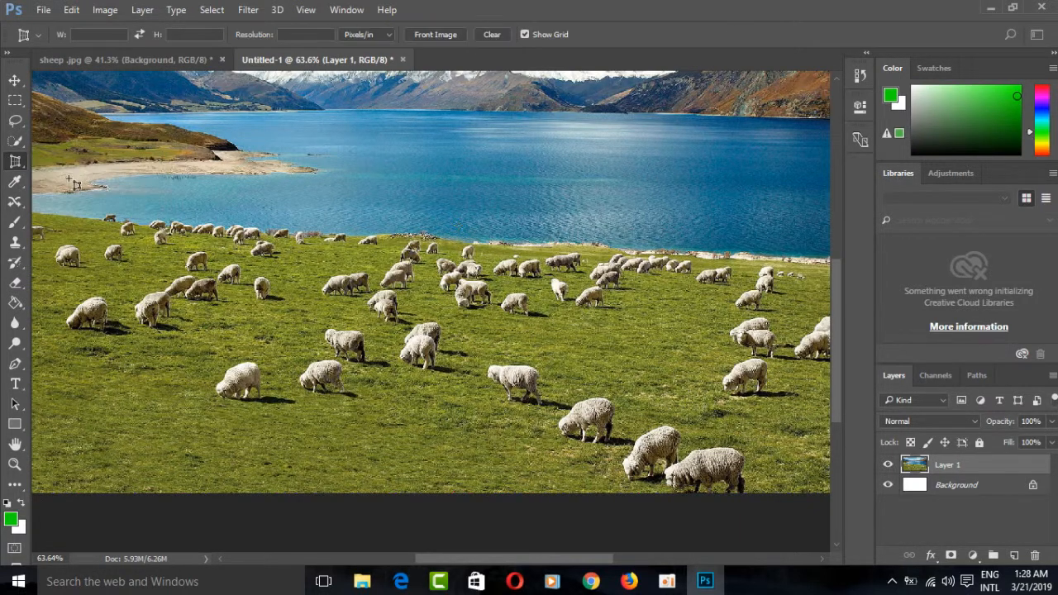
left_click(15, 162)
left_click(66, 192)
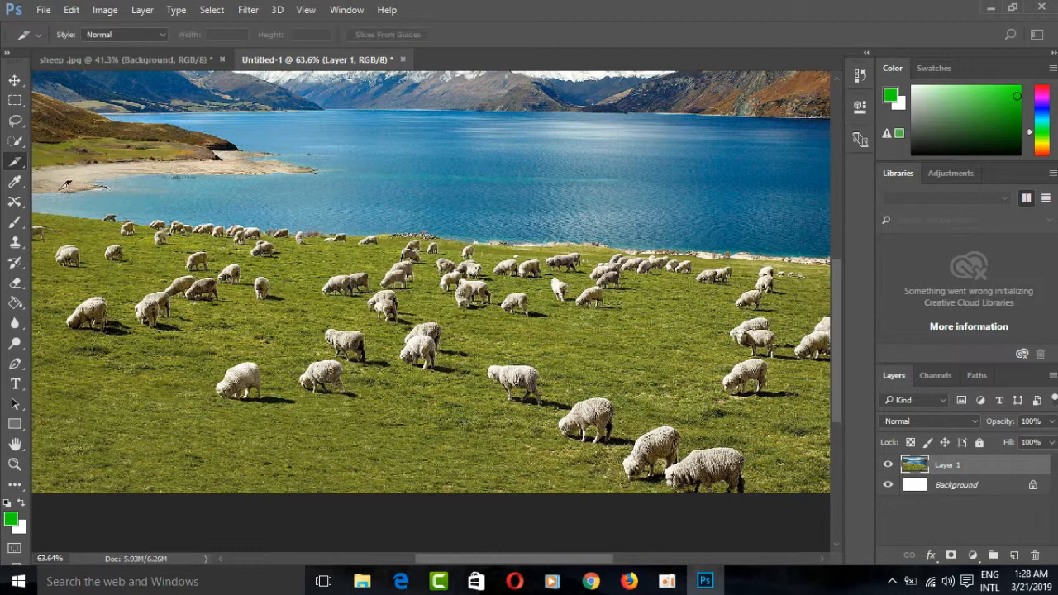
left_click(15, 162)
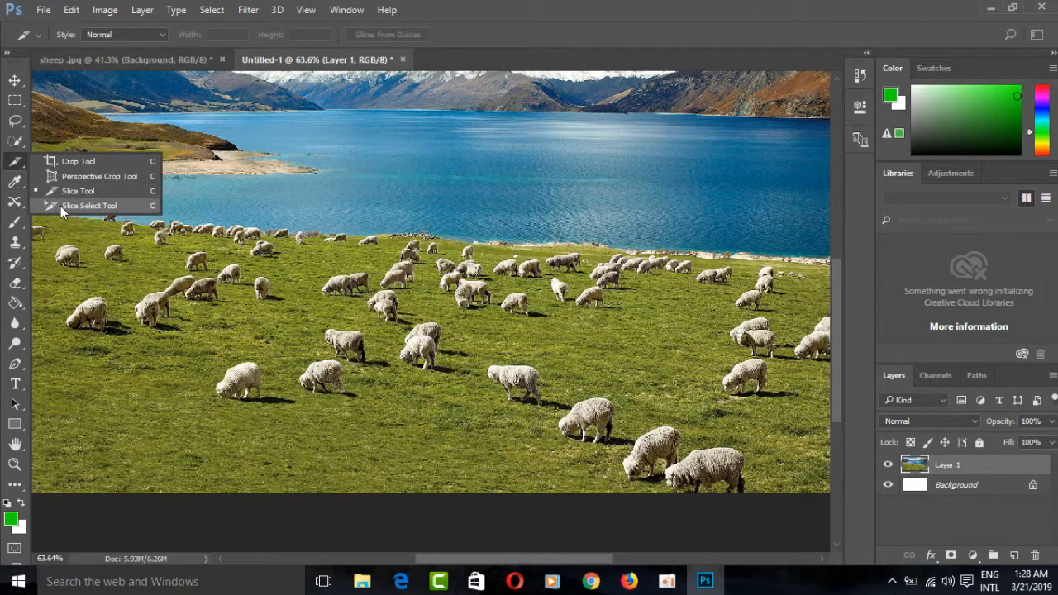
left_click(60, 206)
Activate the Spot Healing Brush in Content-Aware mode and reduce its brush size to 90.
left_click(17, 203)
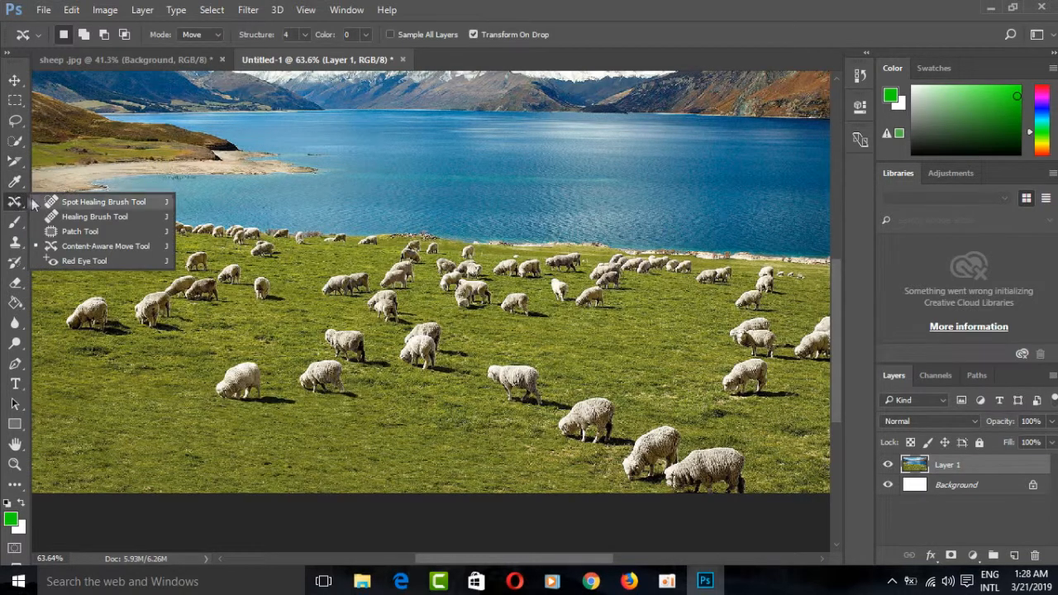
left_click(91, 201)
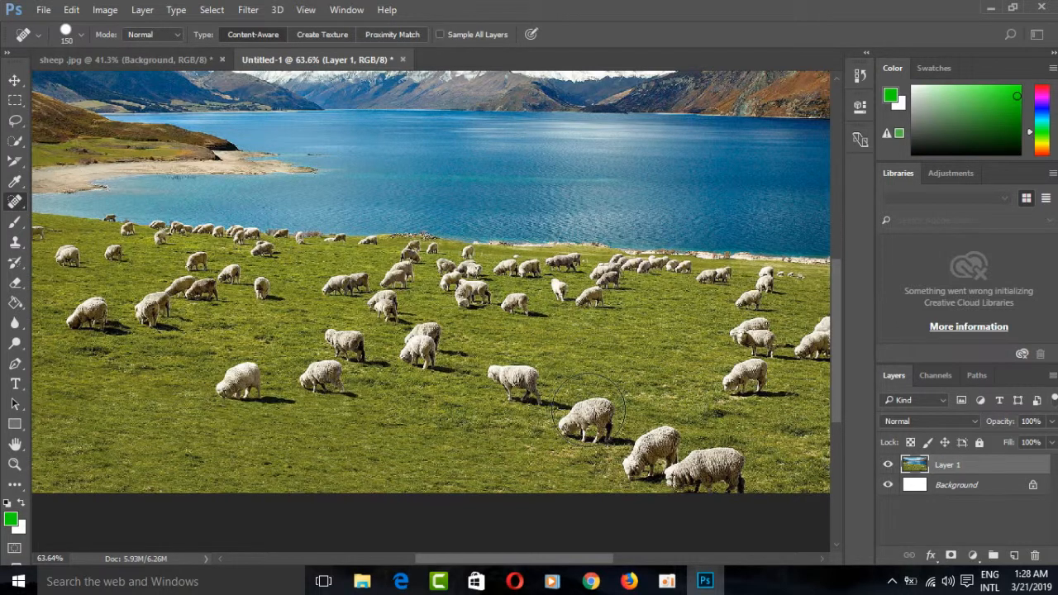
key("bracketleft")
key("bracketleft")
key("bracketleft")
Heal away the large sheep at the meadow's lower left and the overlapping pair just to its right.
key("ctrl+0")
scroll(507, 320, "up", 5)
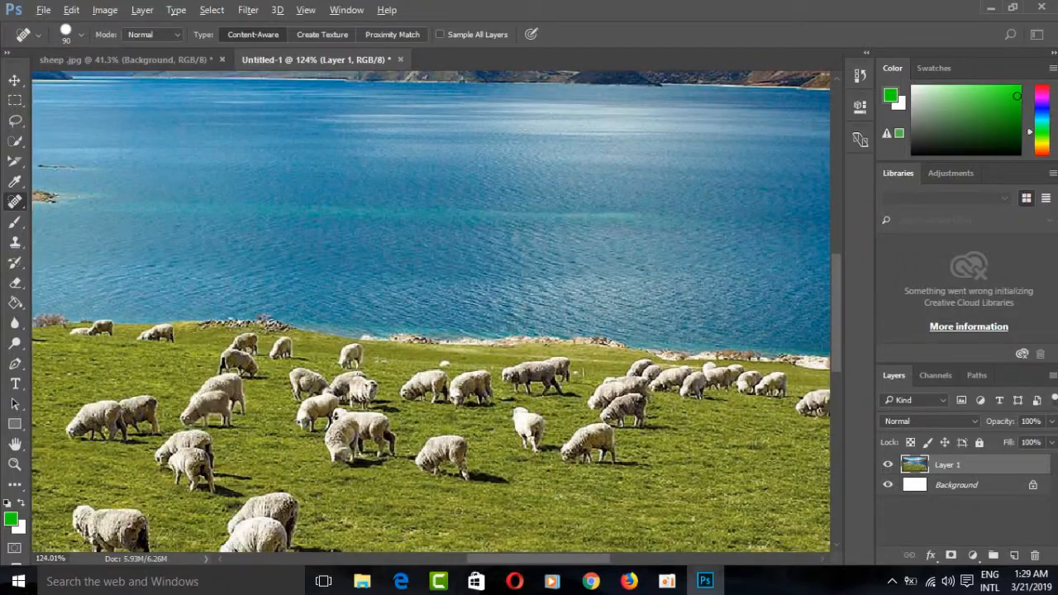
mouse_move(520, 559)
left_mouse_down()
mouse_move(383, 530)
mouse_move(413, 534)
left_mouse_up()
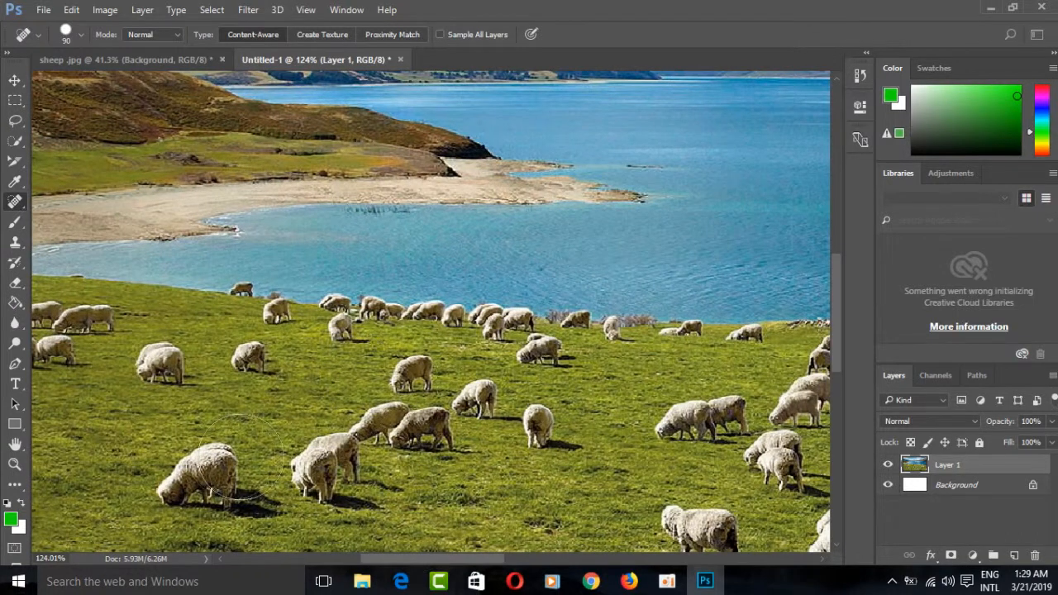
left_click(202, 473)
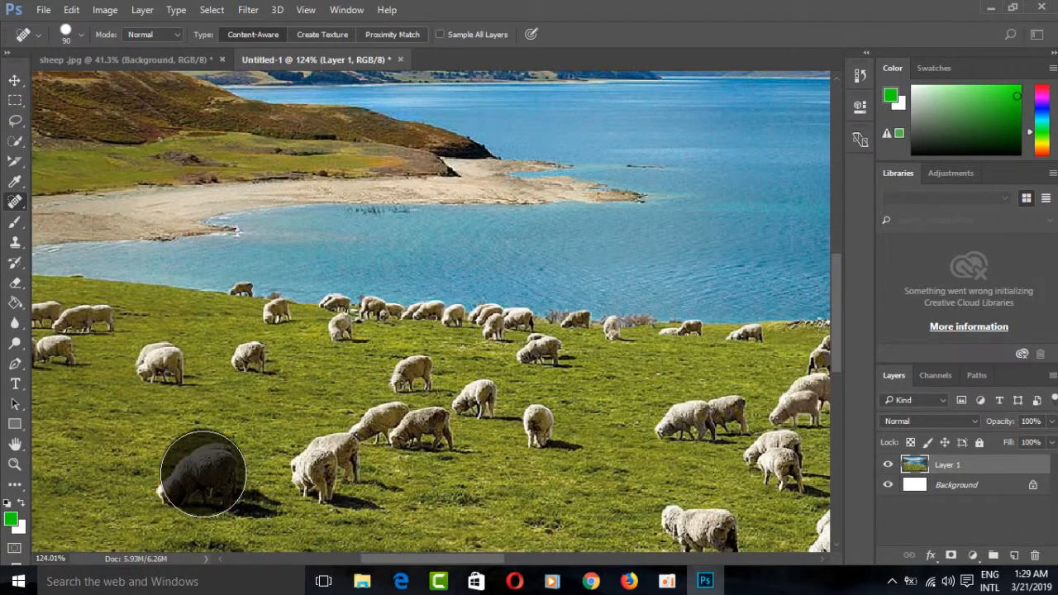
left_click(170, 487)
left_click(224, 494)
left_click(335, 470)
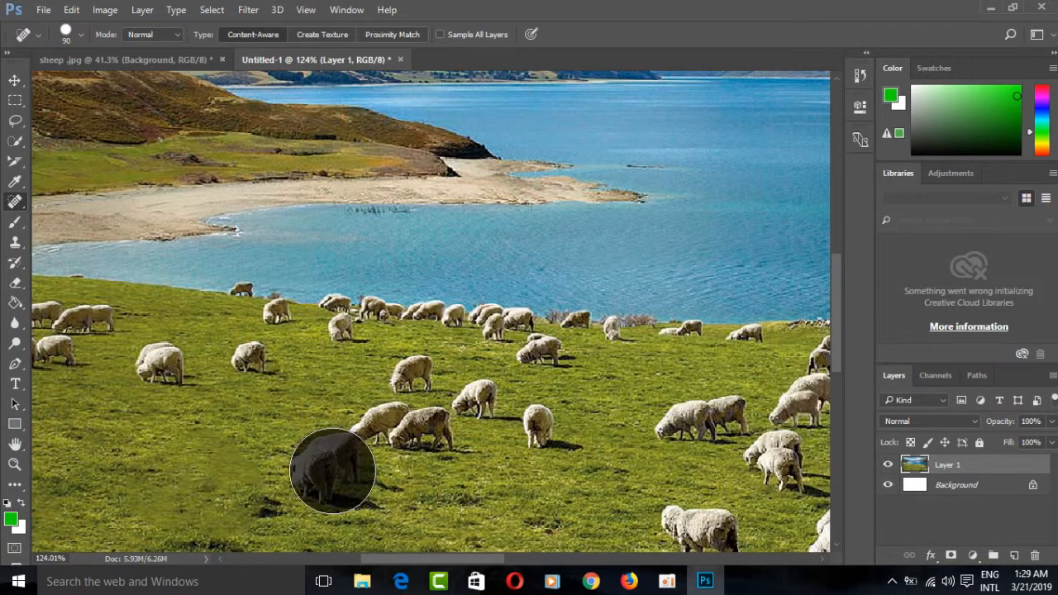
Remove the two overlapping sheep in mid-meadow and the three single sheep above and to the right of them.
left_click(395, 443)
left_click(358, 438)
left_click(442, 424)
left_click(415, 432)
left_click(414, 379)
left_click(429, 379)
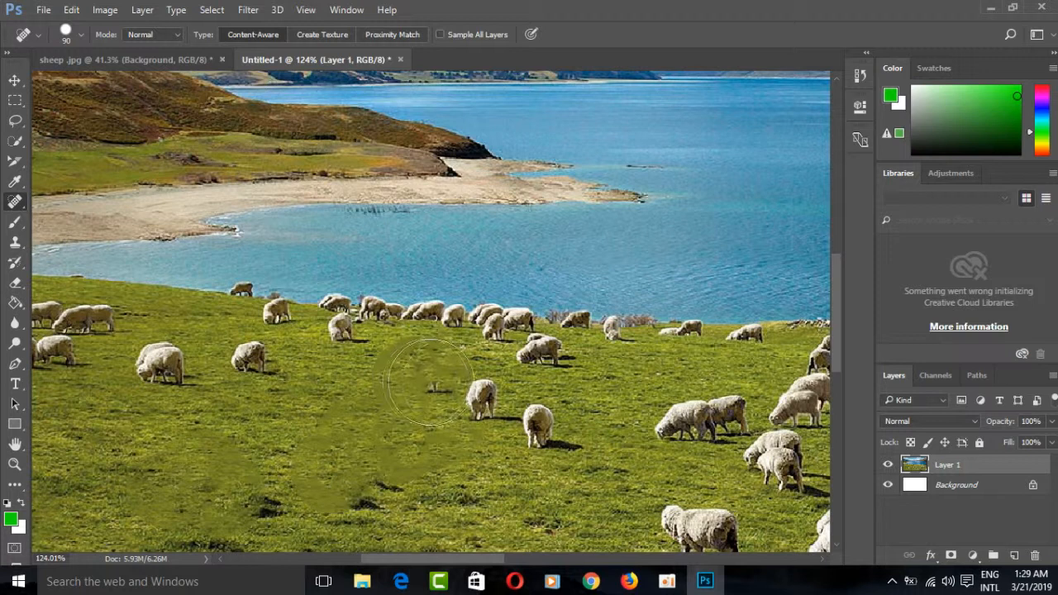
left_click(420, 381)
left_click(477, 389)
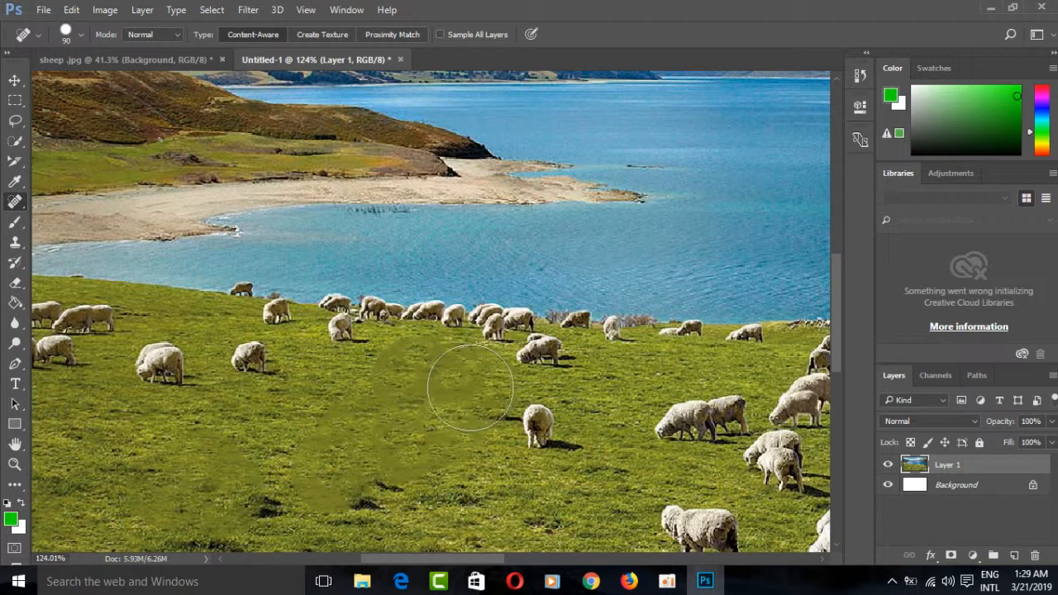
left_click(523, 424)
Heal out the sheep pair on the right of the meadow and the two sheep just below the shoreline flock.
left_click(714, 417)
left_click(682, 419)
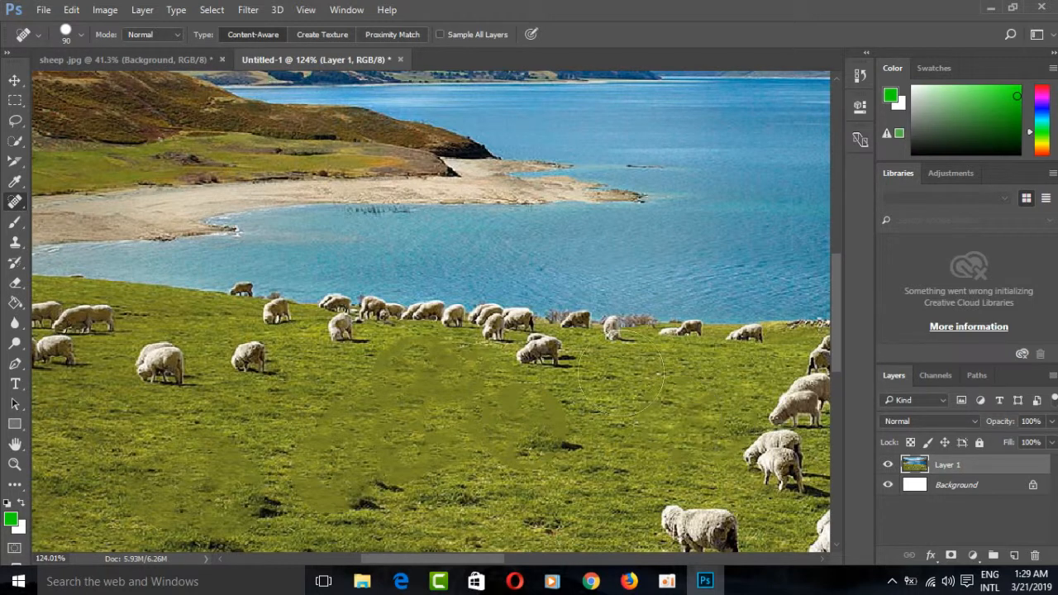
left_click(544, 364)
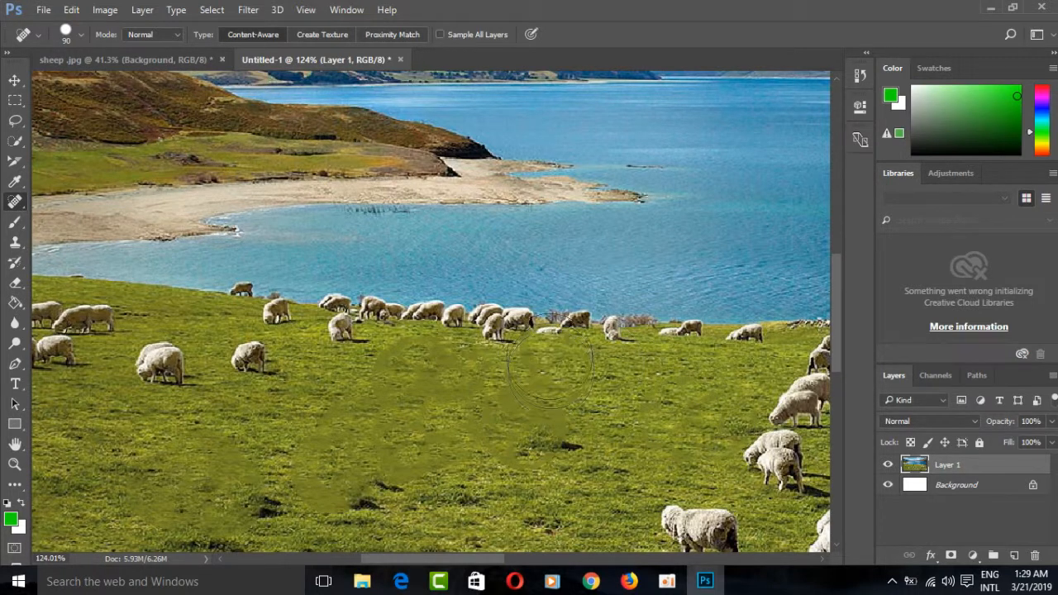
left_click(510, 339)
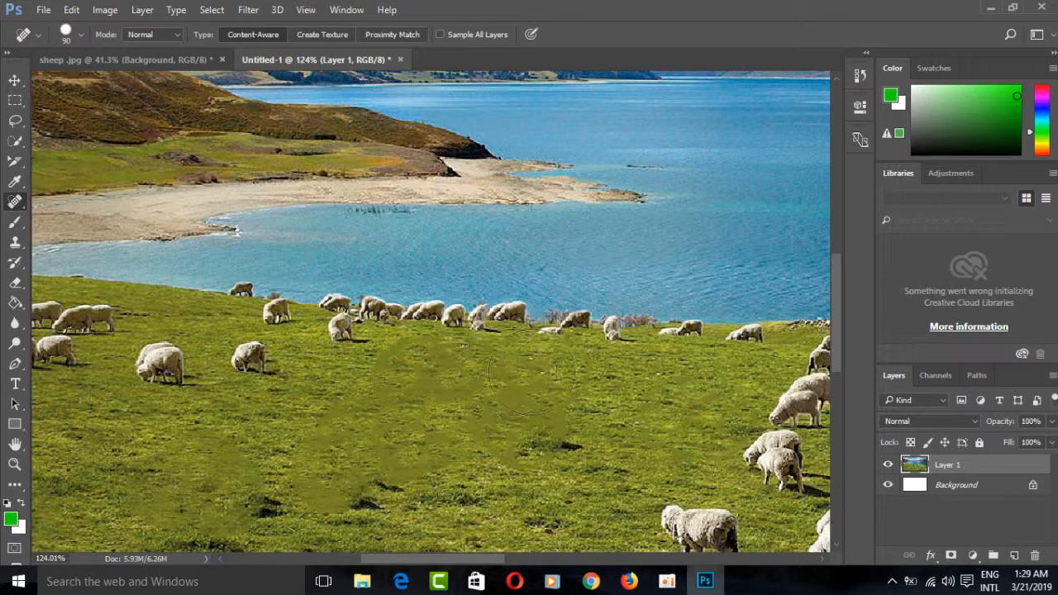
Reduce the healing brush size to 60 and paint over the sheep in the middle of the shoreline flock.
scroll(552, 382, "up", 3)
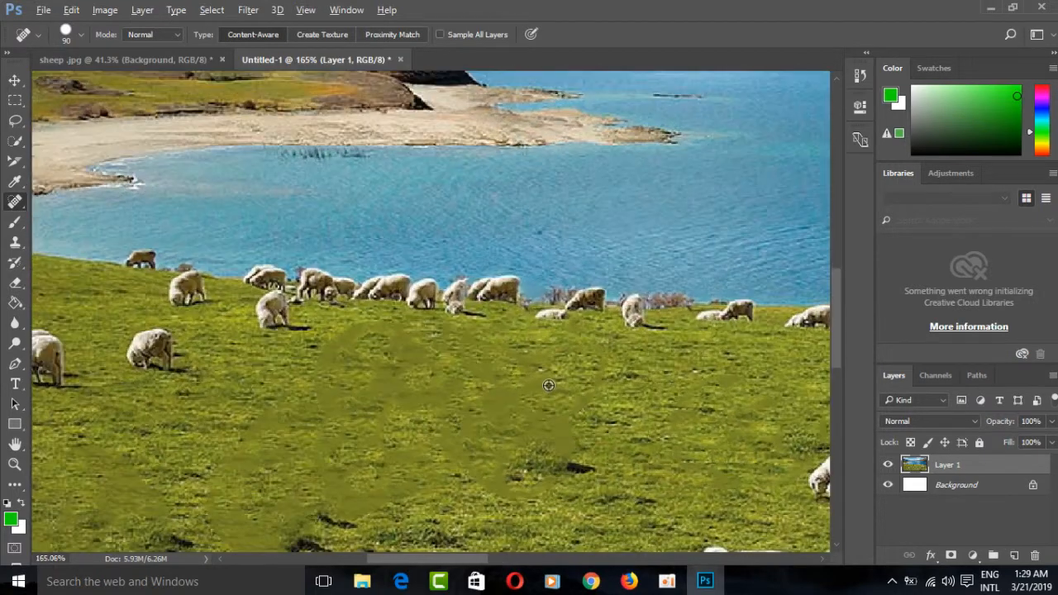
scroll(550, 381, "down", 2)
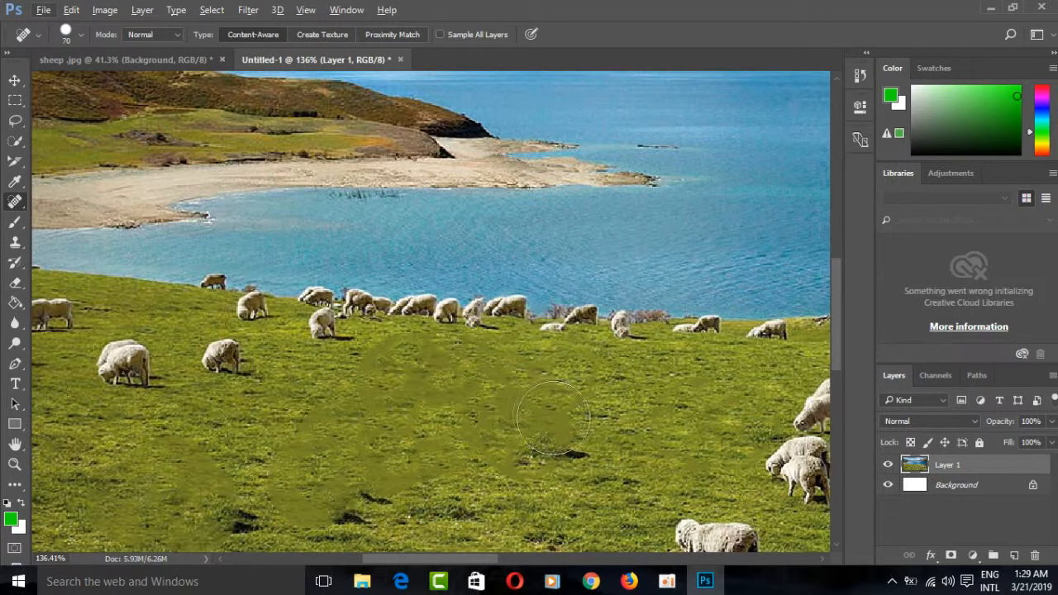
left_click(506, 325)
left_click(485, 328)
left_click(458, 315)
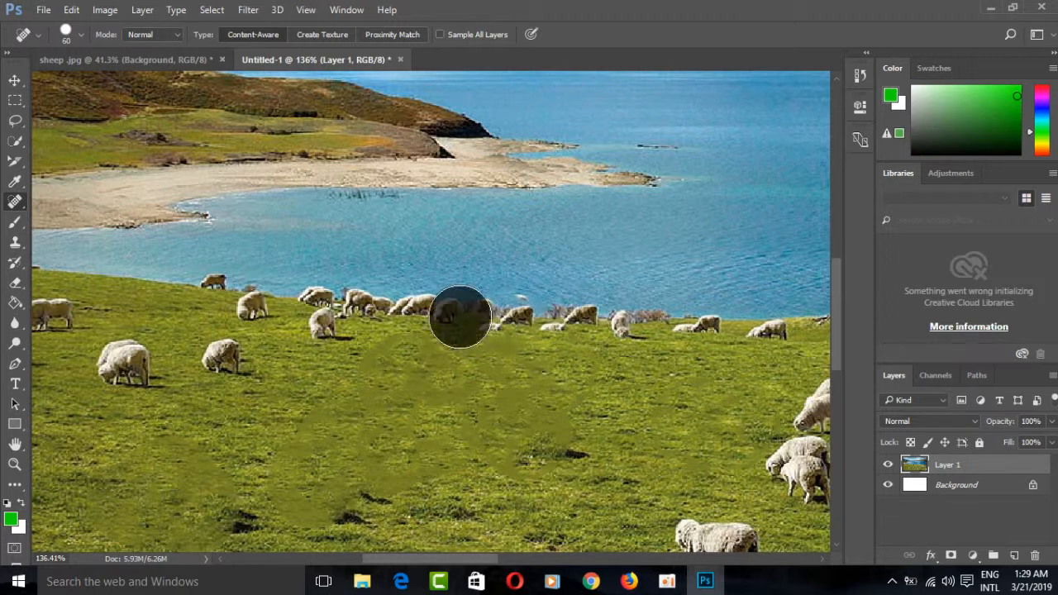
left_click(431, 315)
left_click(447, 321)
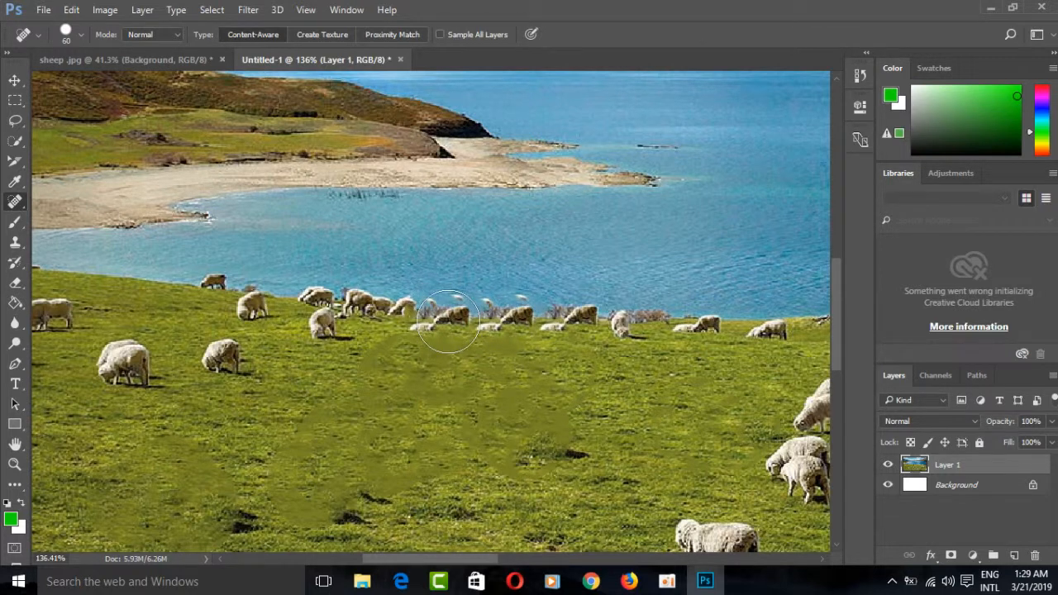
Heal the duplicated sheep fragments in the middle of the shoreline and the shoreline sheep just to their left.
left_click(455, 320)
left_click(455, 317)
left_click(430, 324)
left_click(449, 324)
left_click(463, 315)
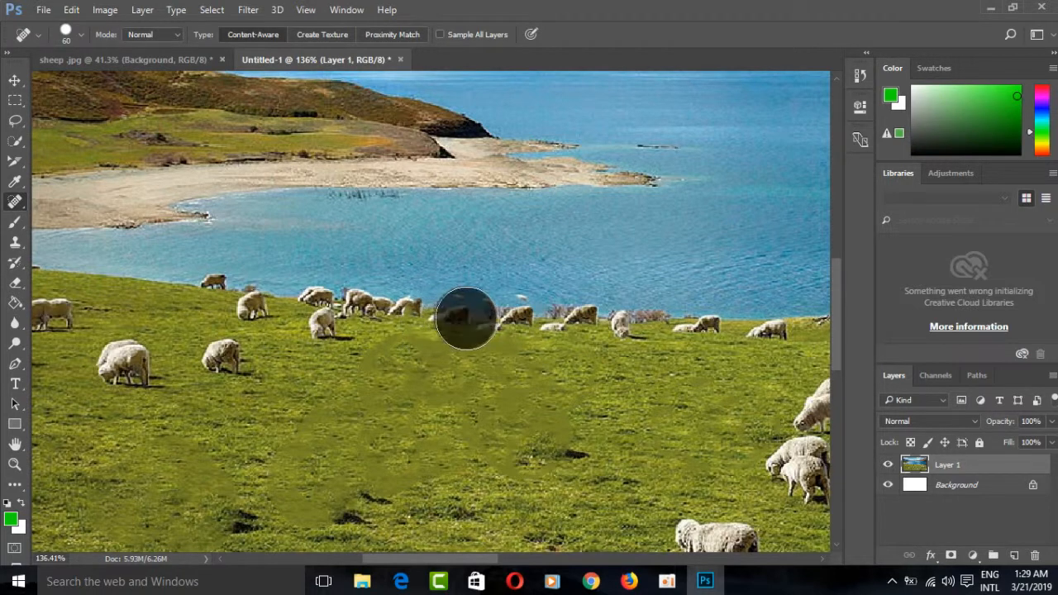
left_click(467, 304)
left_click(470, 314)
left_click(429, 314)
left_click(395, 303)
left_click(404, 309)
left_click(402, 327)
left_click(413, 324)
Heal over the sheep along the right half of the shoreline and the patches left in its middle.
left_click(457, 323)
left_click(515, 321)
left_click(548, 323)
left_click(597, 323)
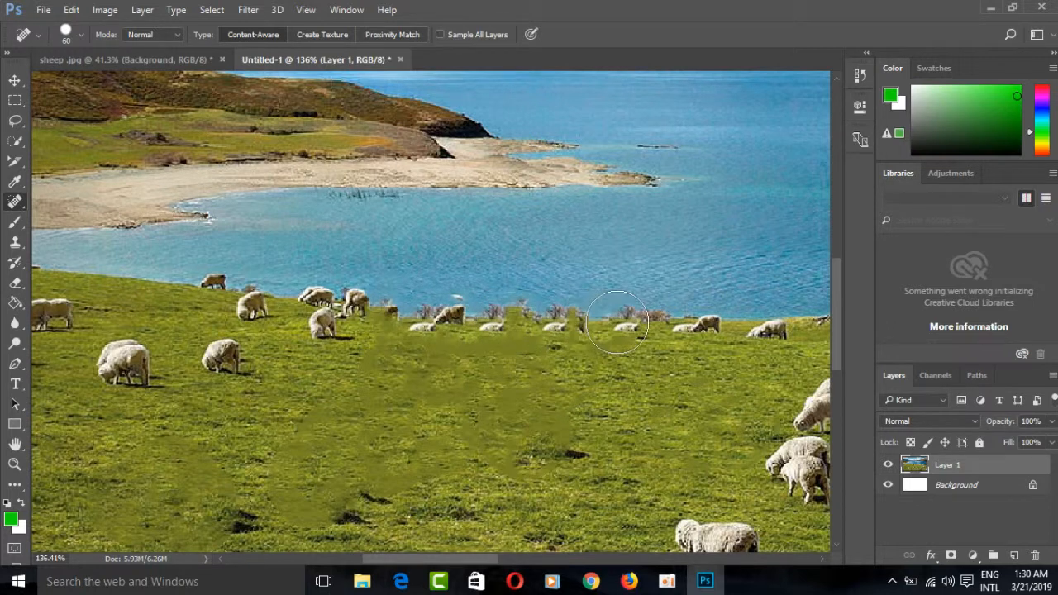
left_click(713, 329)
left_click(761, 333)
left_click(534, 337)
left_click(449, 327)
left_click(411, 331)
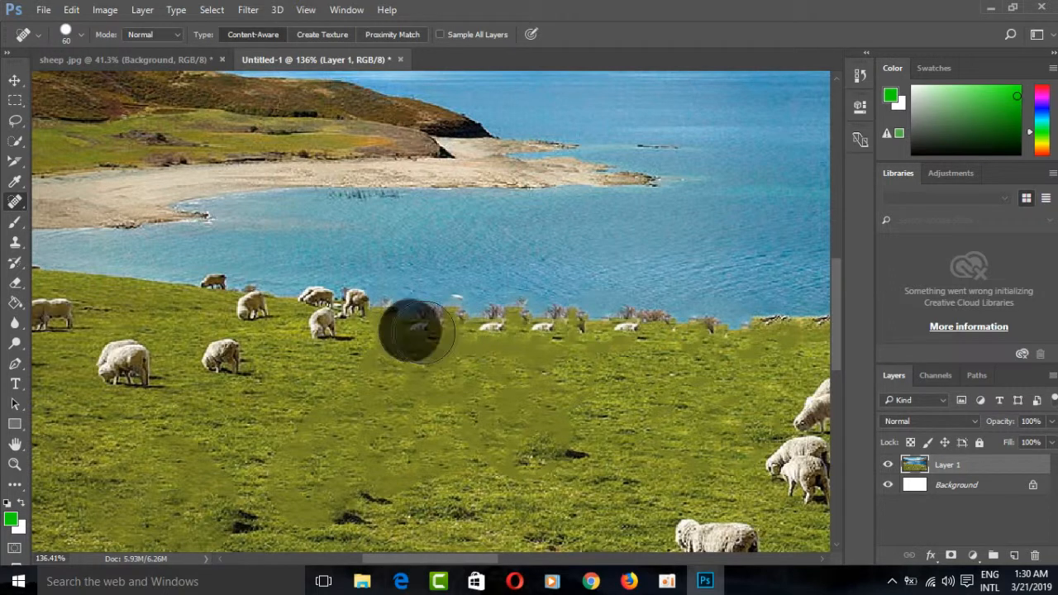
Remove the small lying sheep fragments remaining along the shoreline edge of the grass.
left_click(425, 331)
left_click(441, 332)
left_click(448, 332)
left_click(428, 328)
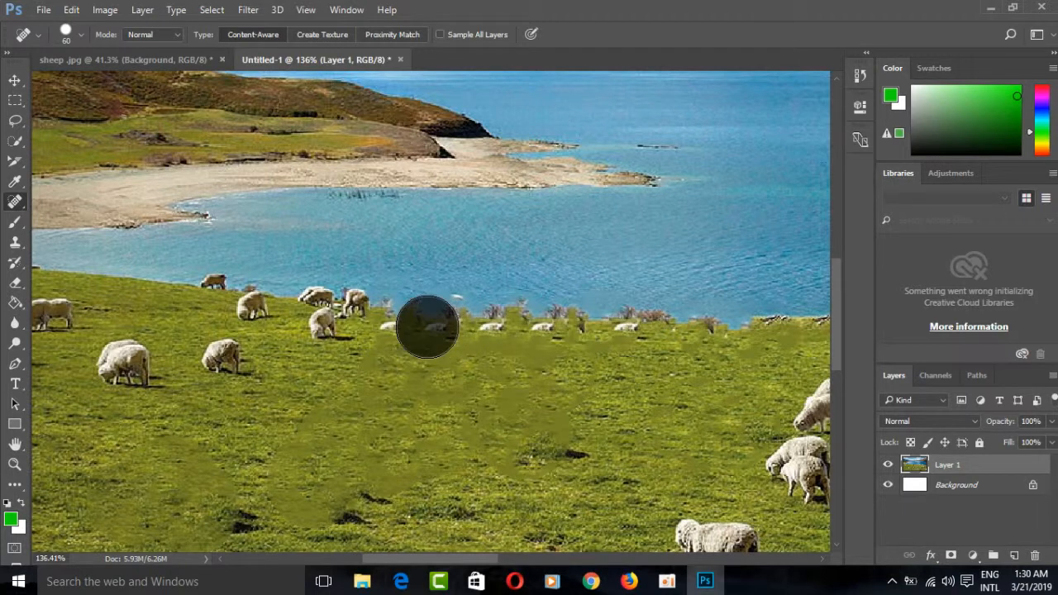
left_click(388, 329)
left_click(398, 327)
left_click(400, 327)
left_click(442, 328)
left_click(443, 329)
left_click(481, 330)
left_click(498, 330)
left_click(546, 328)
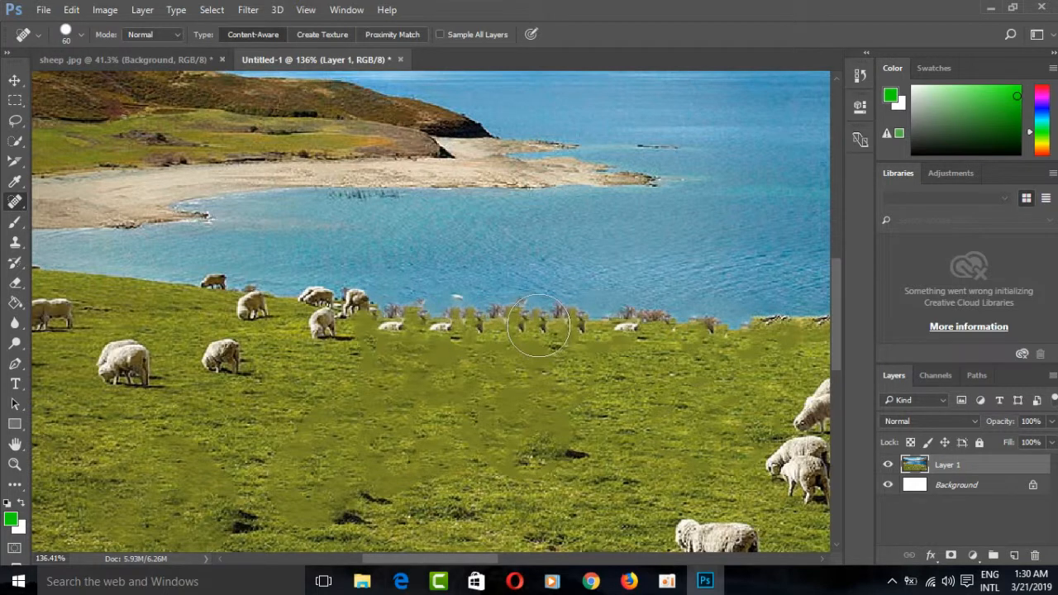
left_click(621, 323)
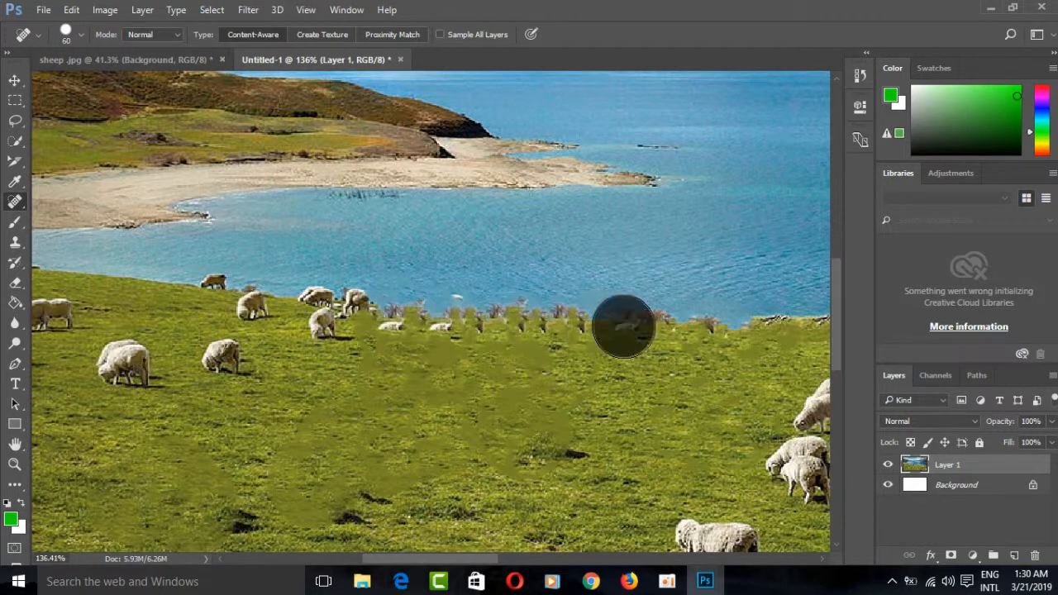
left_click(439, 340)
left_click(407, 335)
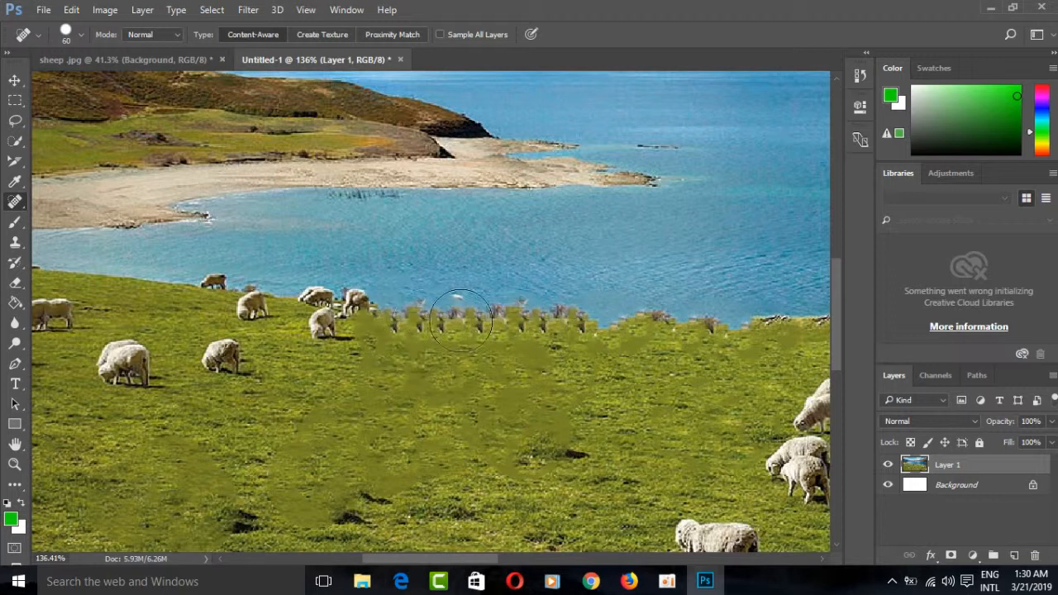
Heal away the sheep on the left part of the shoreline and the nearby sheep on the grass below.
left_click(355, 302)
left_click(327, 319)
left_click(323, 309)
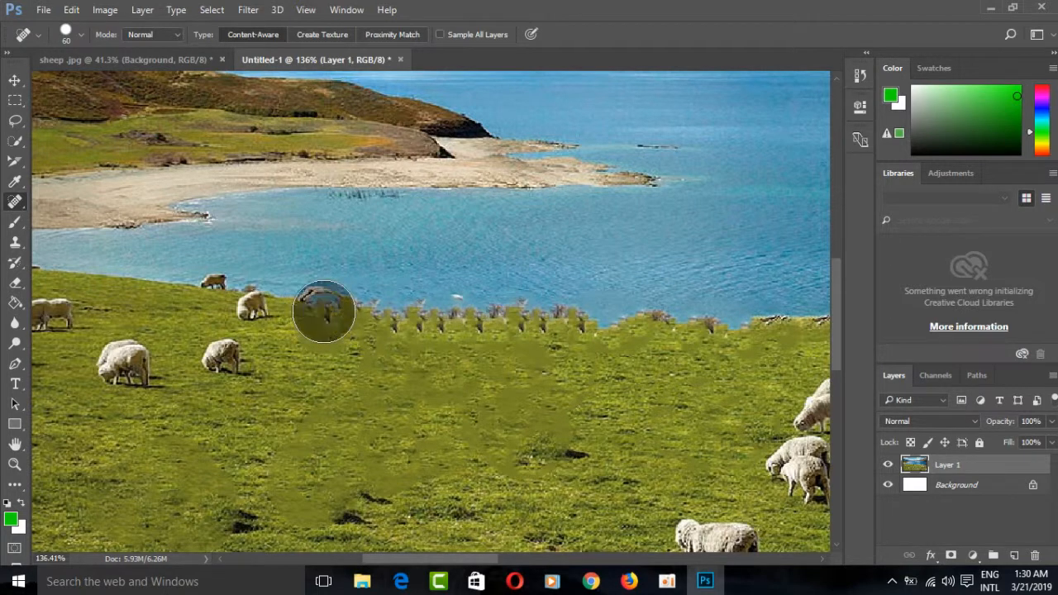
left_click(258, 306)
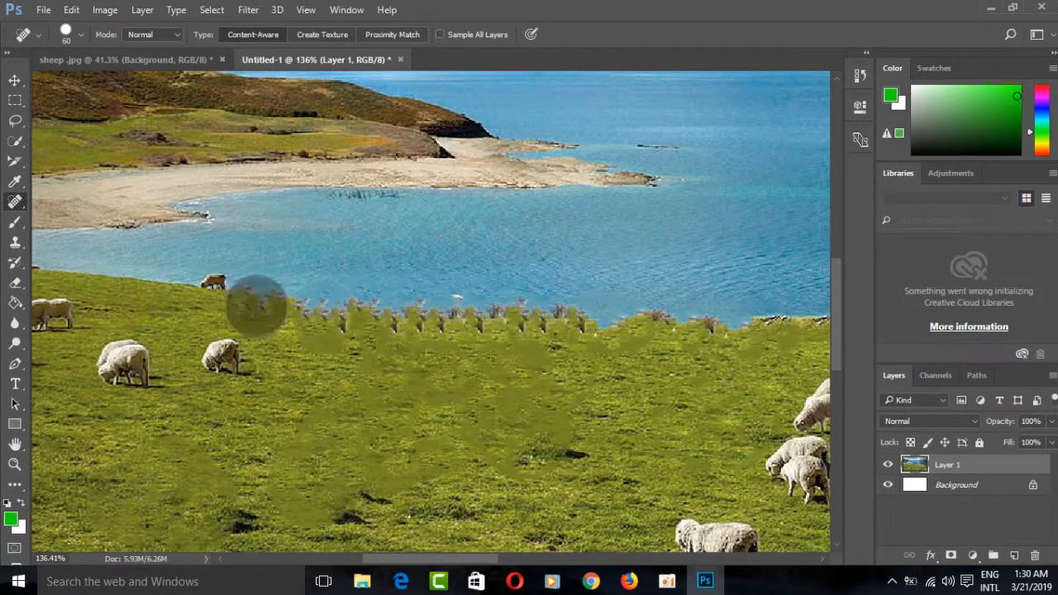
left_click(213, 353)
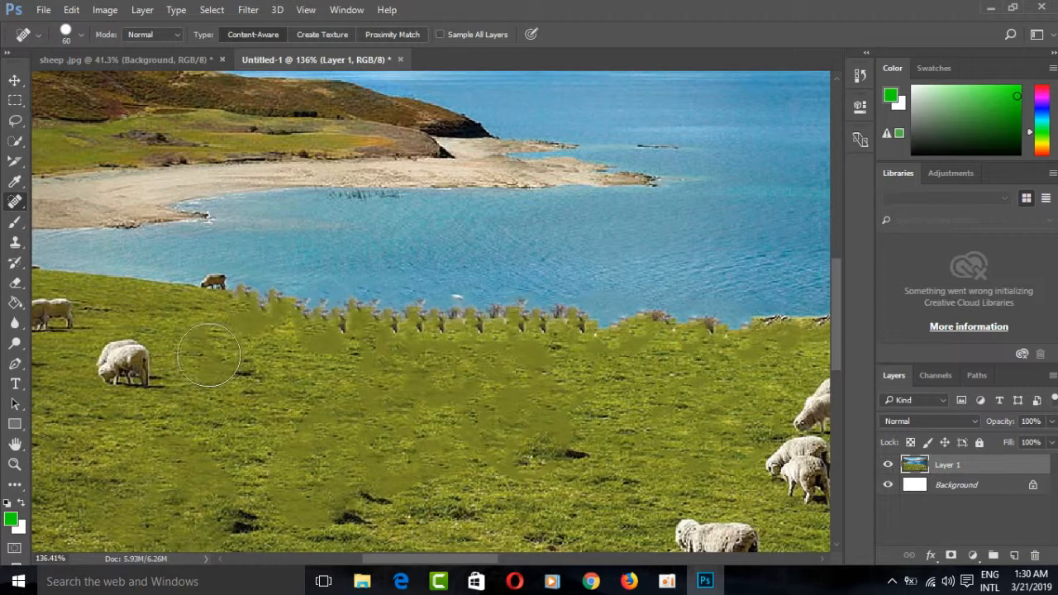
left_click(123, 364)
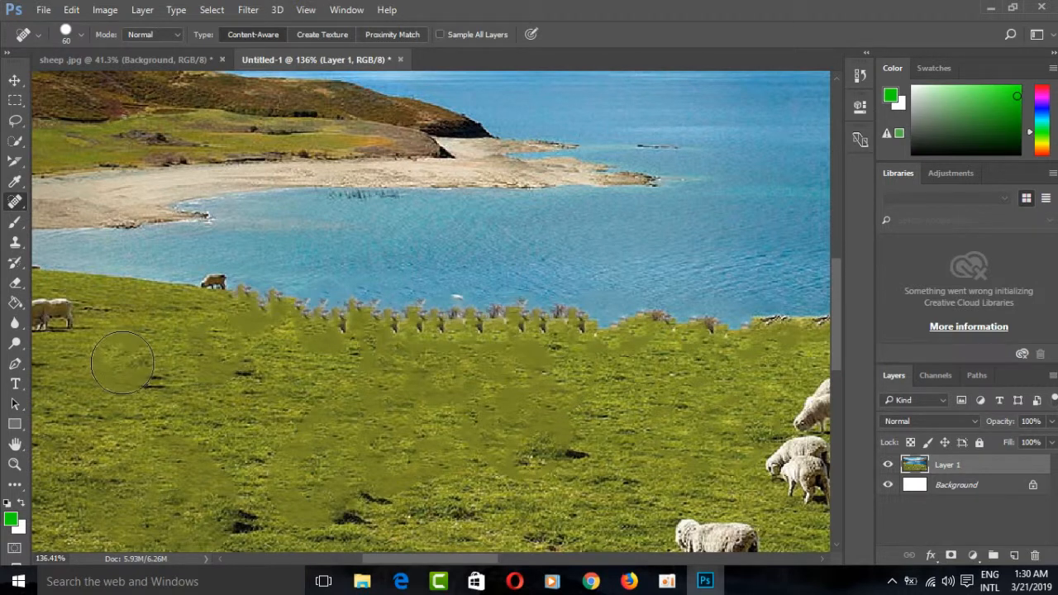
left_click(214, 296)
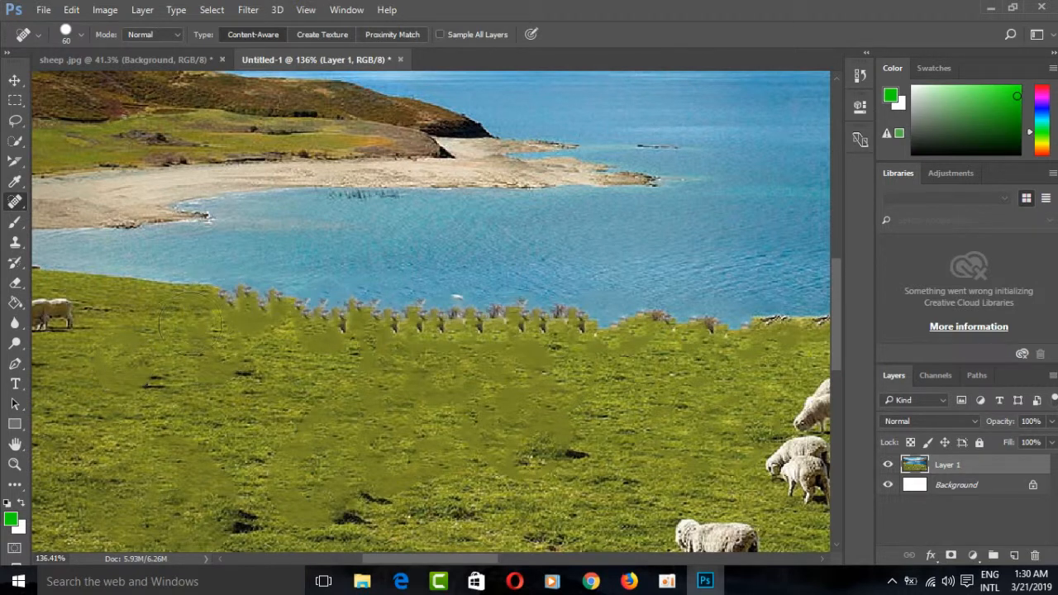
Remove the group of sheep at the picture's left edge, including the one beside the water.
left_click_drag(383, 559, 315, 507)
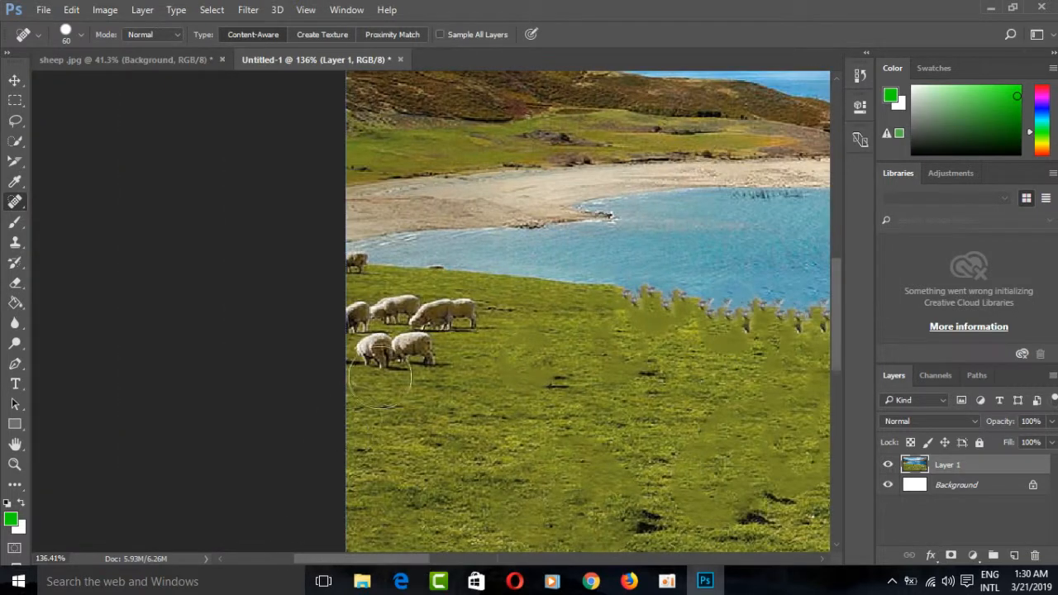
left_click(383, 357)
left_click(409, 357)
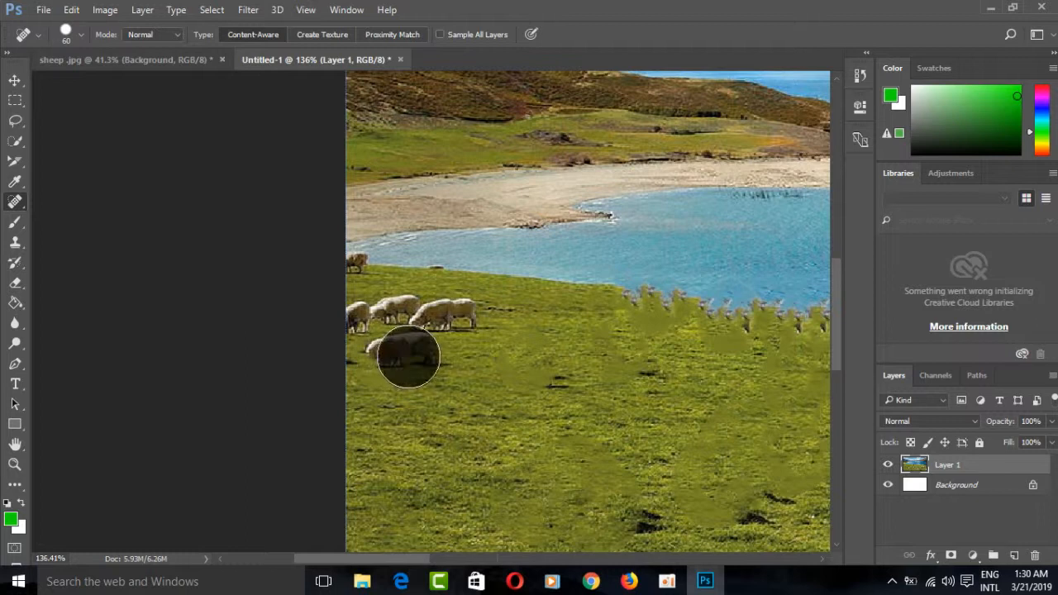
left_click(384, 354)
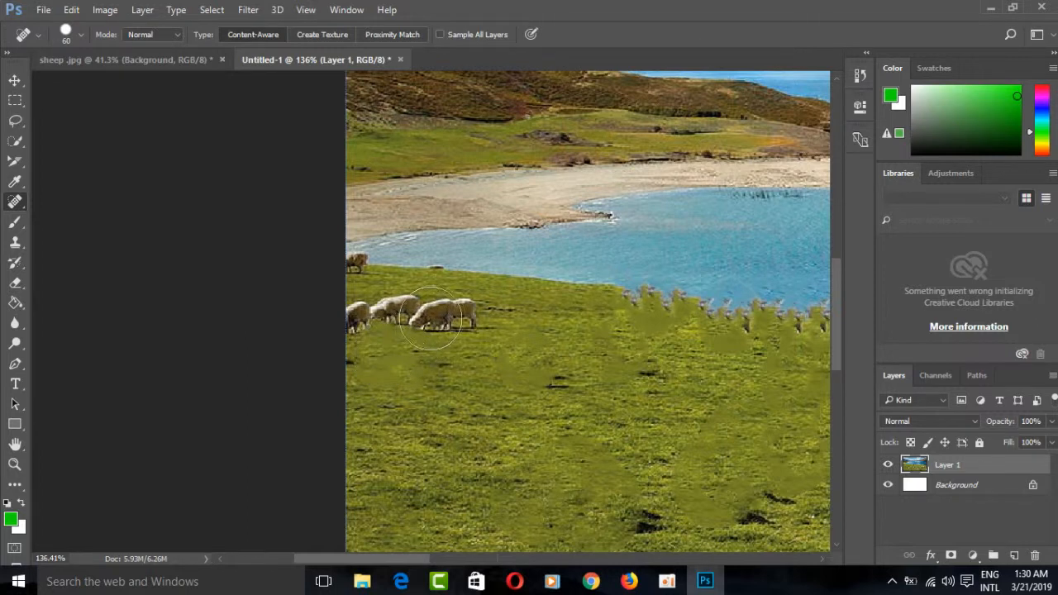
left_click(434, 317)
left_click(468, 316)
left_click(397, 306)
left_click(373, 309)
left_click(380, 324)
left_click(373, 316)
left_click(372, 271)
left_click(432, 280)
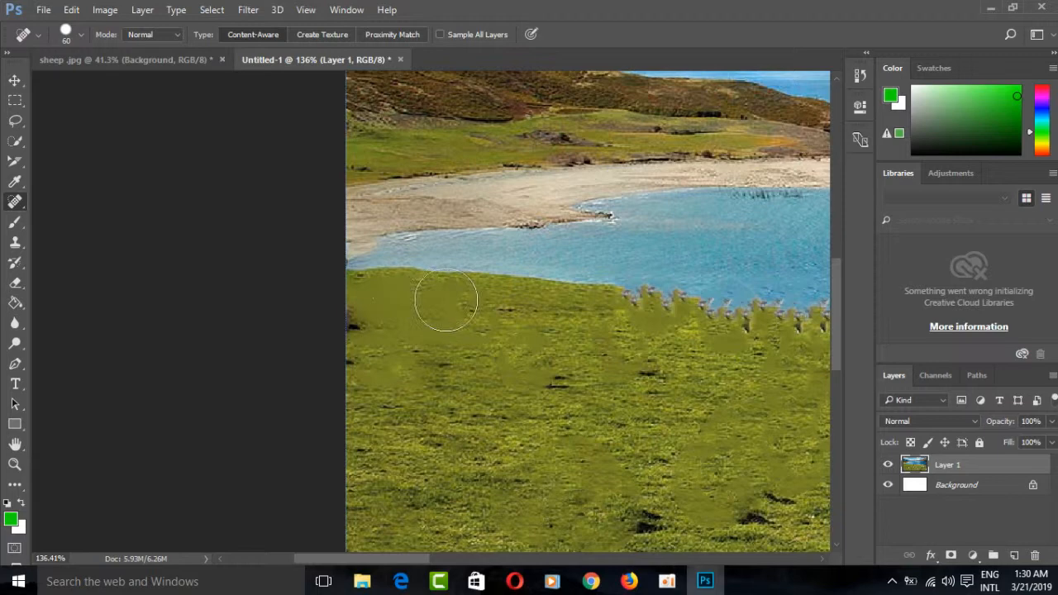
Enlarge the healing brush to 100 and paint over the large sheep at the left of the foreground.
left_click_drag(393, 562, 505, 568)
left_click_drag(837, 311, 842, 372)
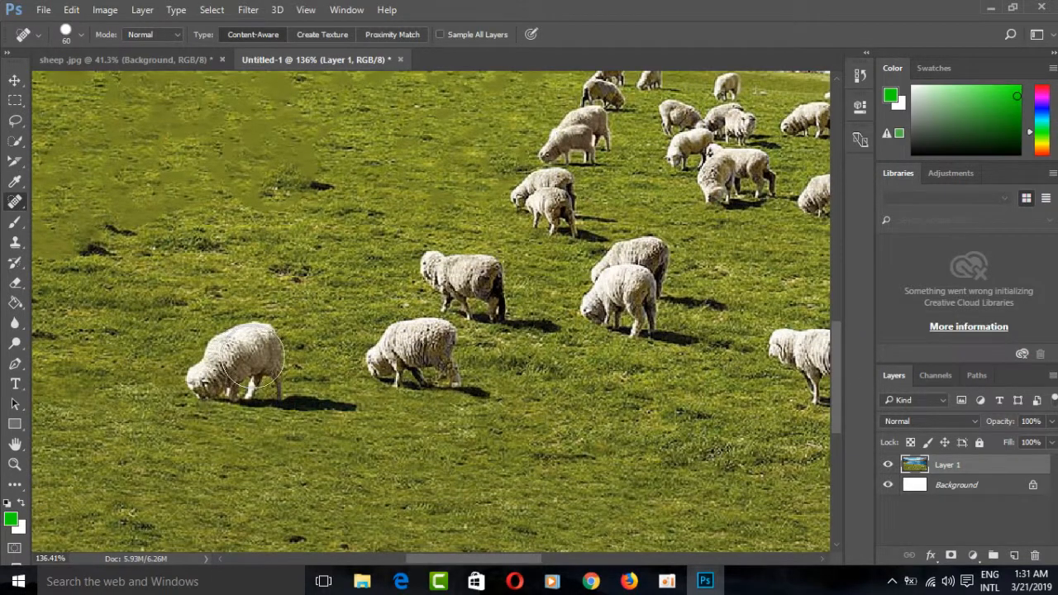
key("bracketright")
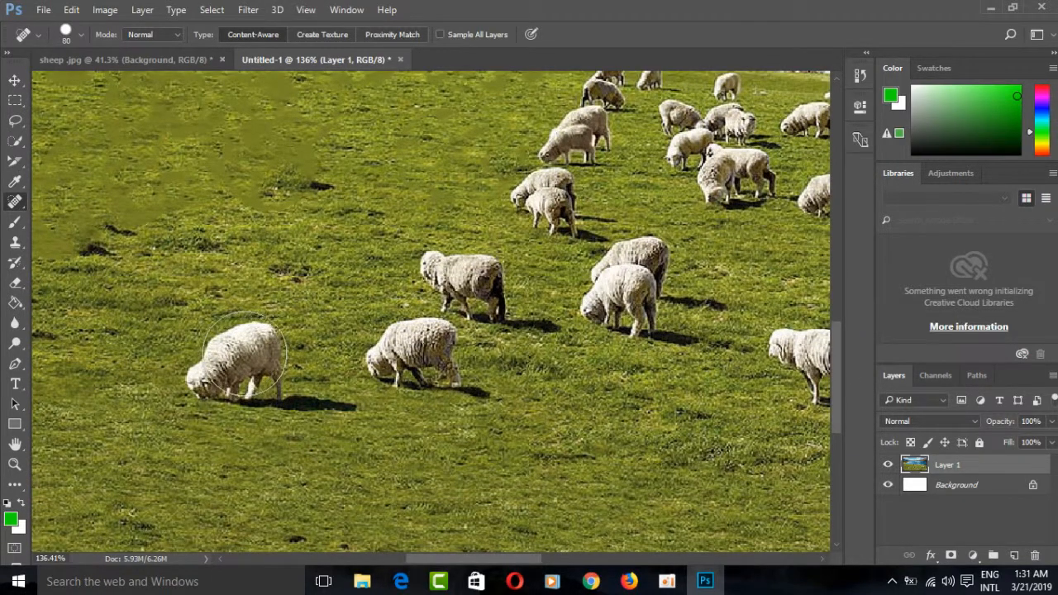
key("bracketright")
key("bracketright")
left_click_drag(247, 363, 237, 374)
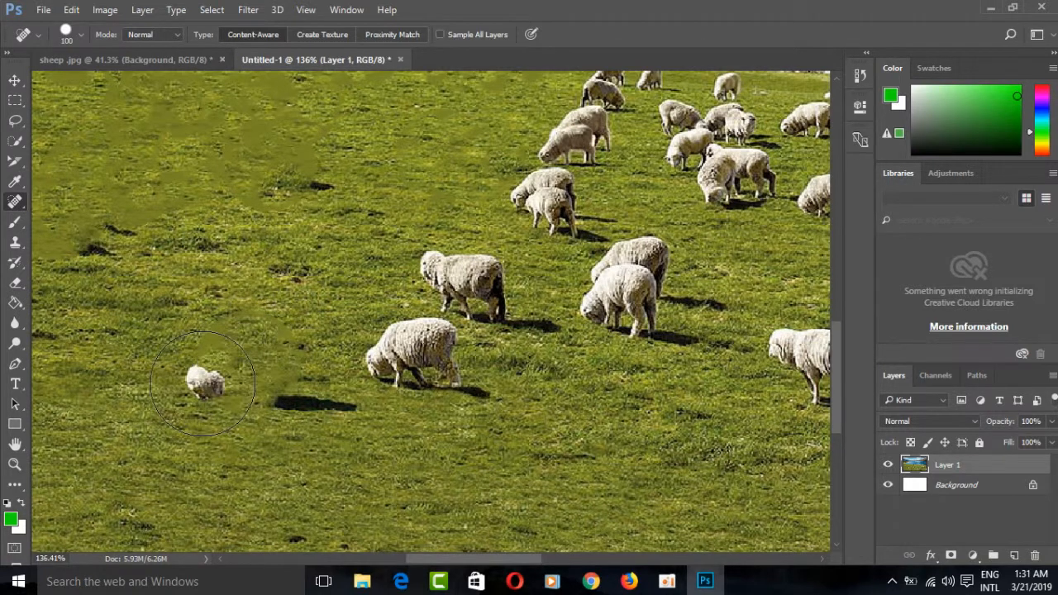
Heal away the two single sheep in the foreground and the two overlapping pairs to their right.
left_click_drag(411, 354, 415, 357)
left_click_drag(465, 285, 463, 281)
mouse_move(631, 296)
left_mouse_down()
mouse_move(621, 287)
mouse_move(573, 318)
left_mouse_up()
left_click(547, 219)
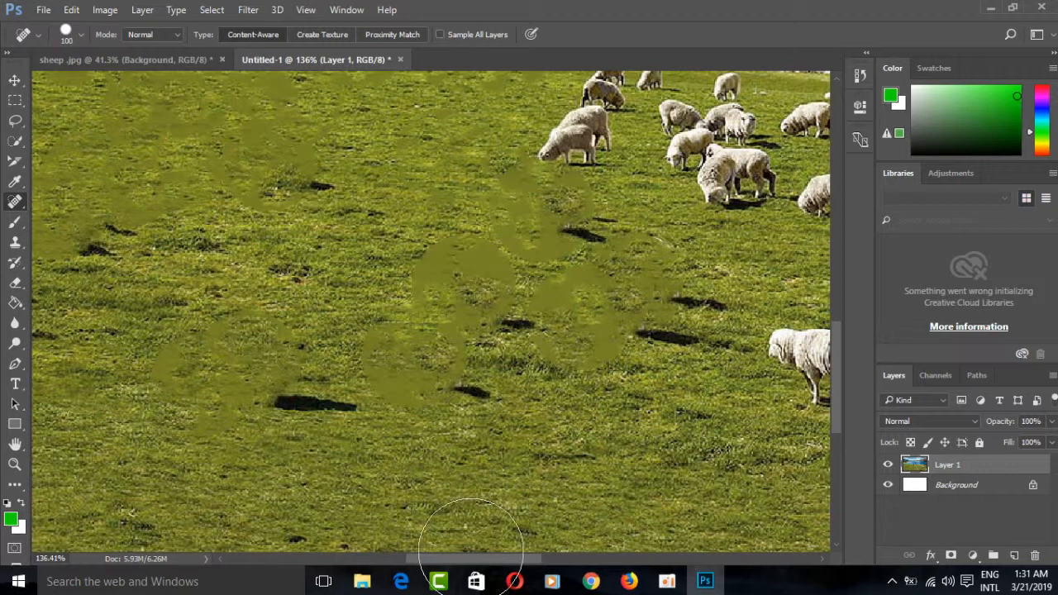
Heal away the four large sheep running diagonally across the foreground toward the picture's lower edge.
key("bracketleft")
key("bracketleft")
key("bracketleft")
key("bracketleft")
key("bracketleft")
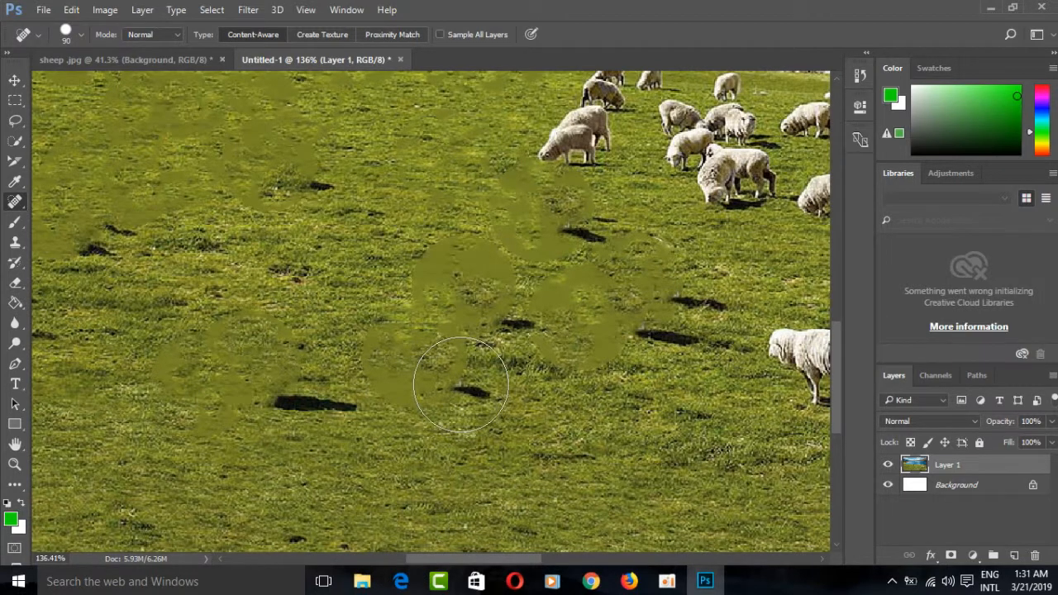
left_click_drag(467, 560, 546, 581)
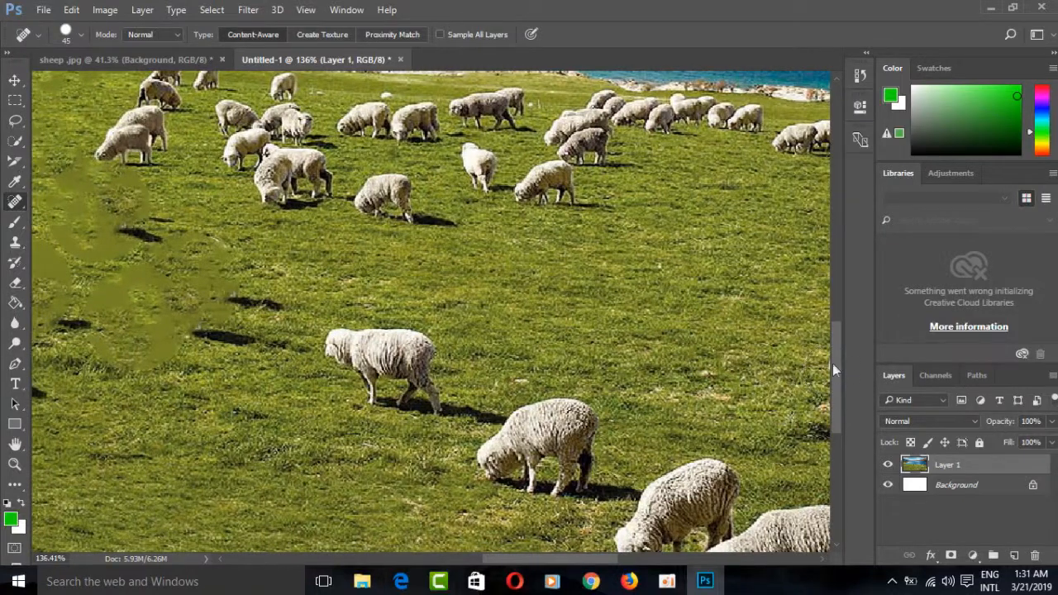
left_click_drag(841, 356, 839, 386)
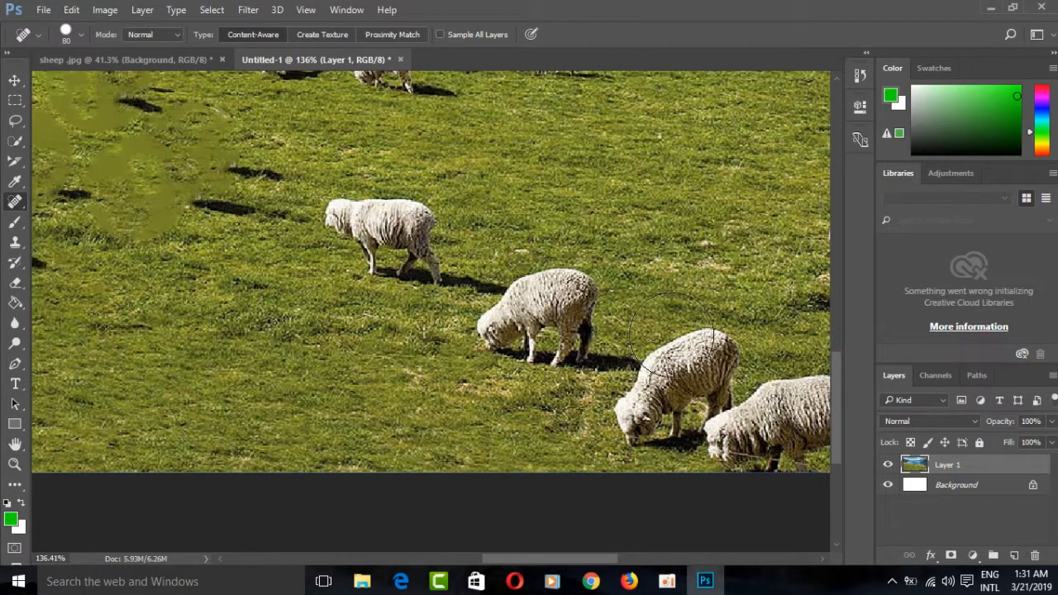
scroll(605, 323, "down", 5)
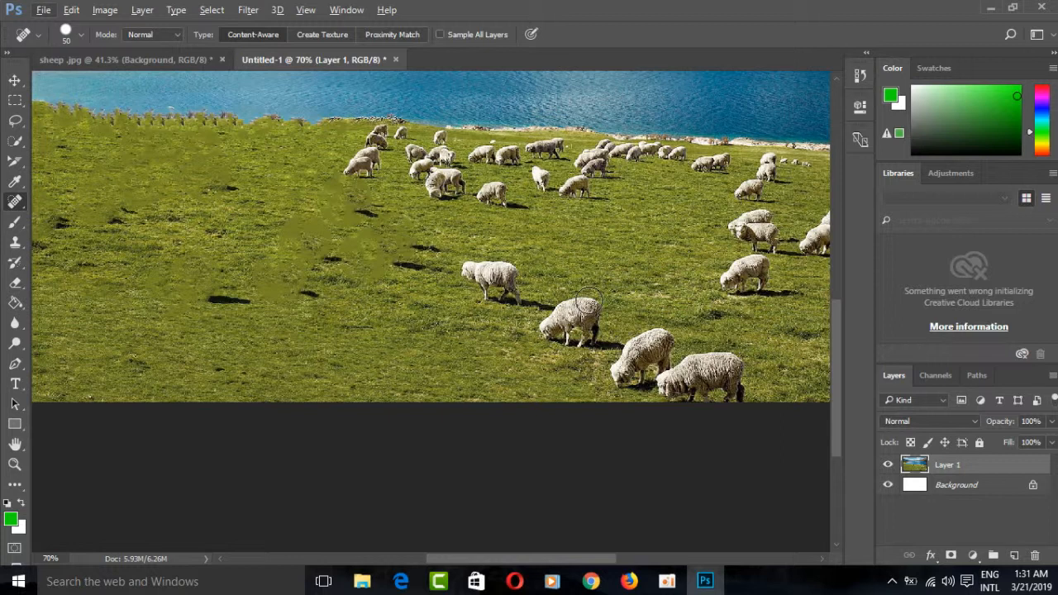
mouse_move(587, 308)
left_mouse_down()
mouse_move(552, 334)
mouse_move(581, 331)
left_mouse_up()
left_click_drag(499, 281, 469, 268)
mouse_move(658, 358)
left_mouse_down()
mouse_move(624, 367)
mouse_move(650, 381)
mouse_move(733, 372)
mouse_move(704, 374)
left_mouse_up()
Heal away the sheep on the right part of the meadow and the flock along the right shoreline.
mouse_move(744, 276)
left_mouse_down()
mouse_move(765, 249)
mouse_move(754, 236)
mouse_move(743, 251)
mouse_move(800, 225)
left_mouse_up()
left_click_drag(764, 188, 790, 167)
mouse_move(723, 169)
left_mouse_down()
mouse_move(647, 152)
mouse_move(596, 161)
left_mouse_up()
left_click_drag(712, 167, 678, 169)
left_click_drag(716, 165, 717, 163)
left_click_drag(796, 171, 794, 174)
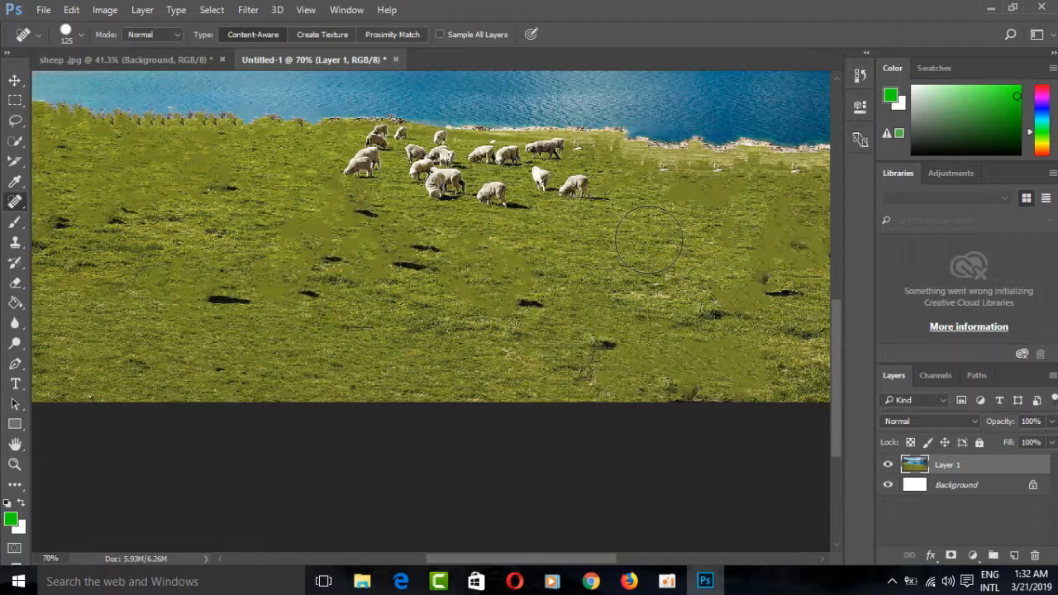
left_click_drag(658, 243, 711, 240)
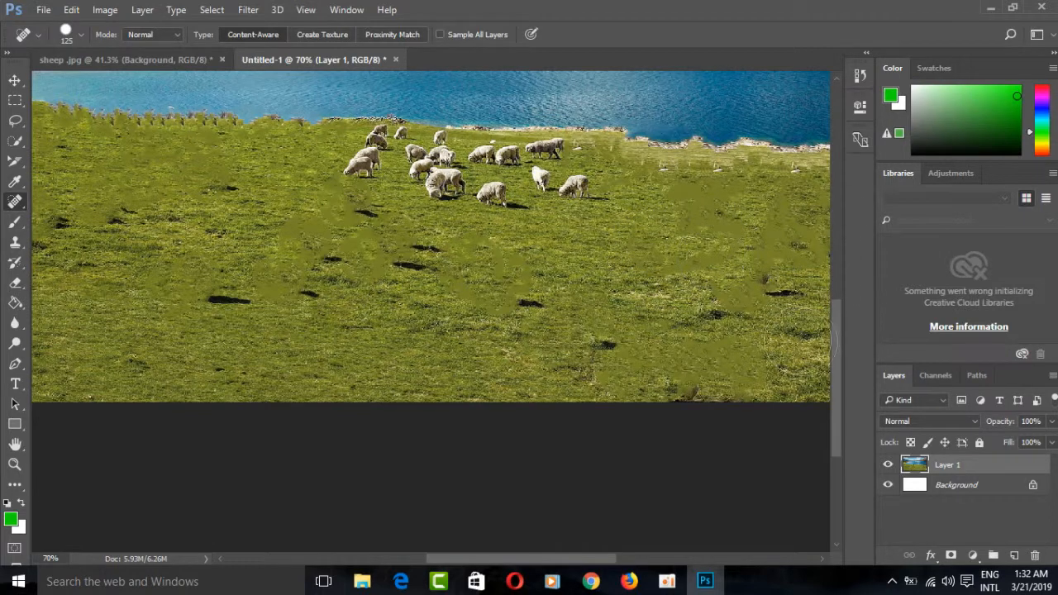
Remove the flock in the middle of the meadow, including the small group close to the water.
left_click_drag(839, 322, 855, 263)
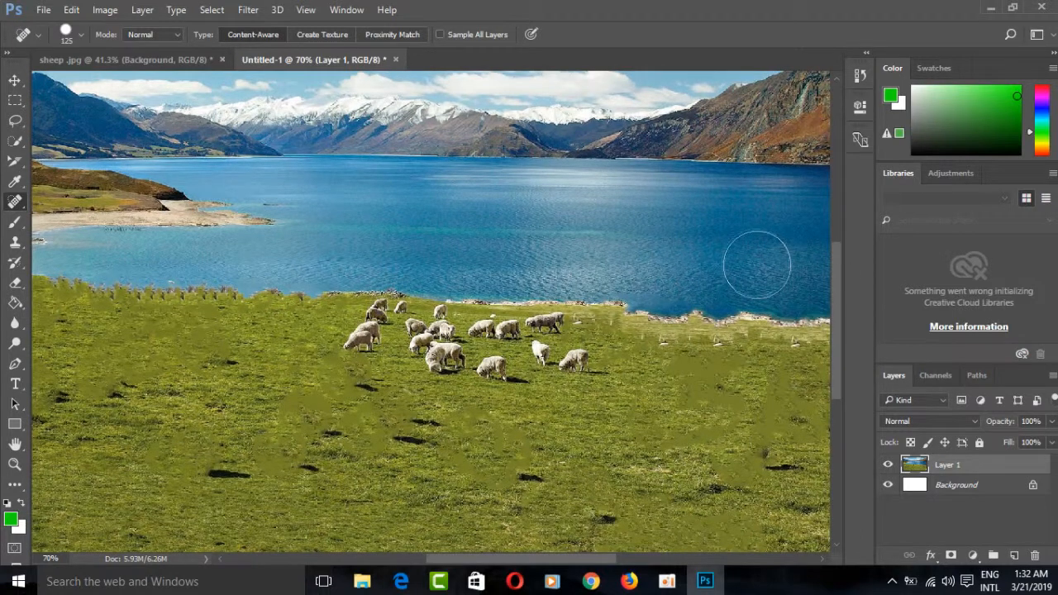
mouse_move(570, 364)
left_mouse_down()
mouse_move(548, 355)
mouse_move(488, 373)
mouse_move(439, 361)
mouse_move(426, 332)
left_mouse_up()
left_click_drag(499, 335, 499, 335)
left_click(542, 327)
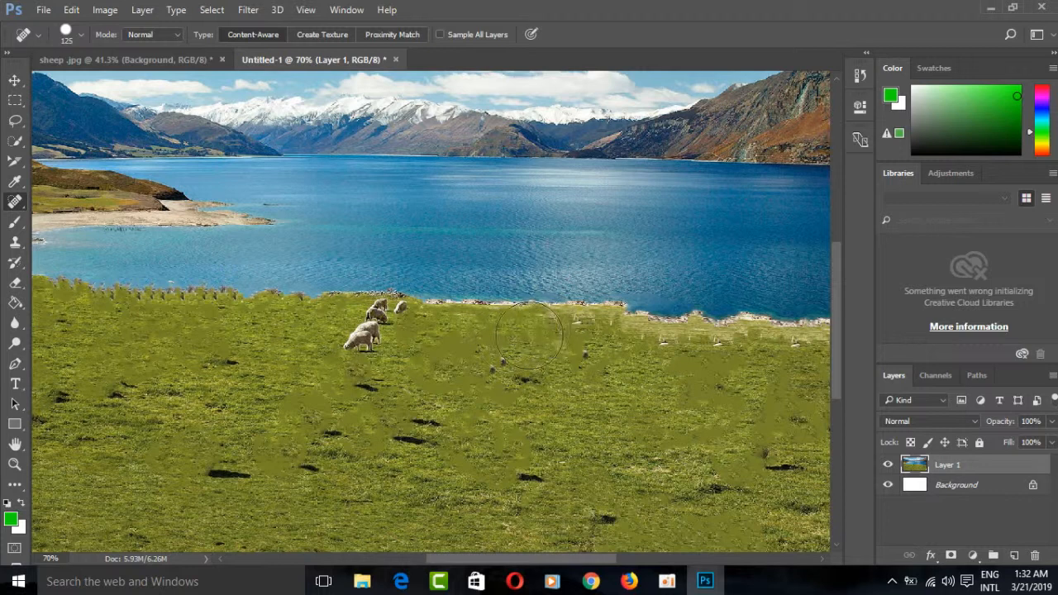
left_click_drag(568, 333, 572, 333)
left_click_drag(366, 334, 408, 315)
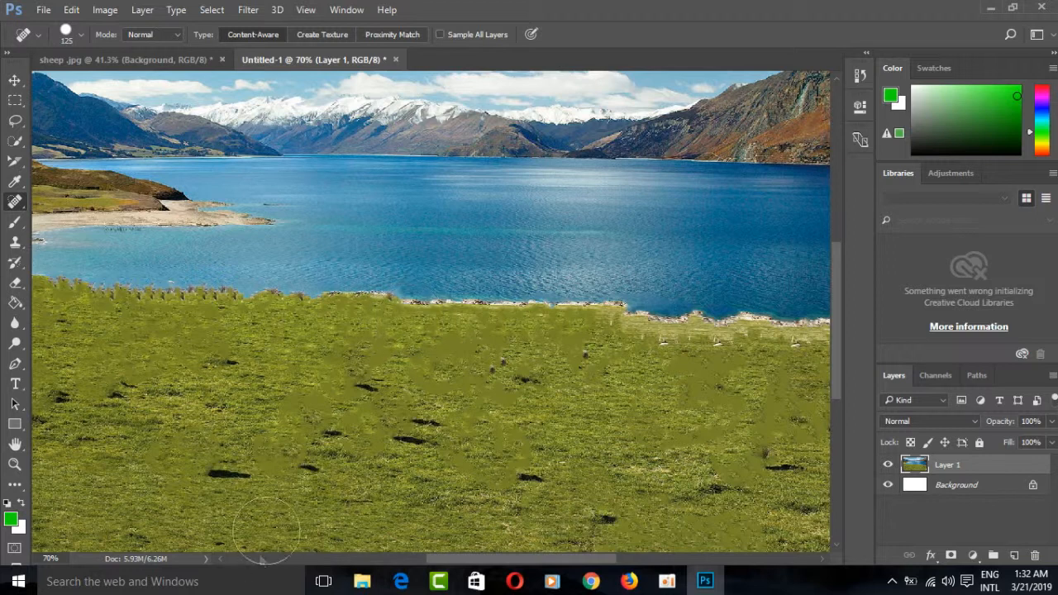
Heal away the remaining pair of sheep near the right edge and the sheep in the lower-right corner.
left_click(15, 80)
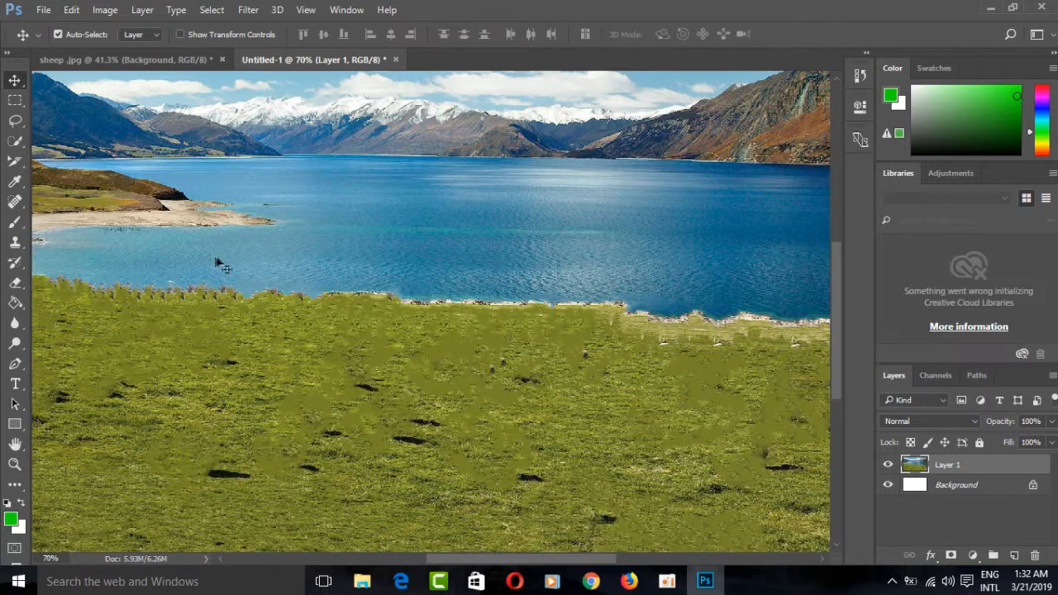
scroll(322, 265, "down", 3)
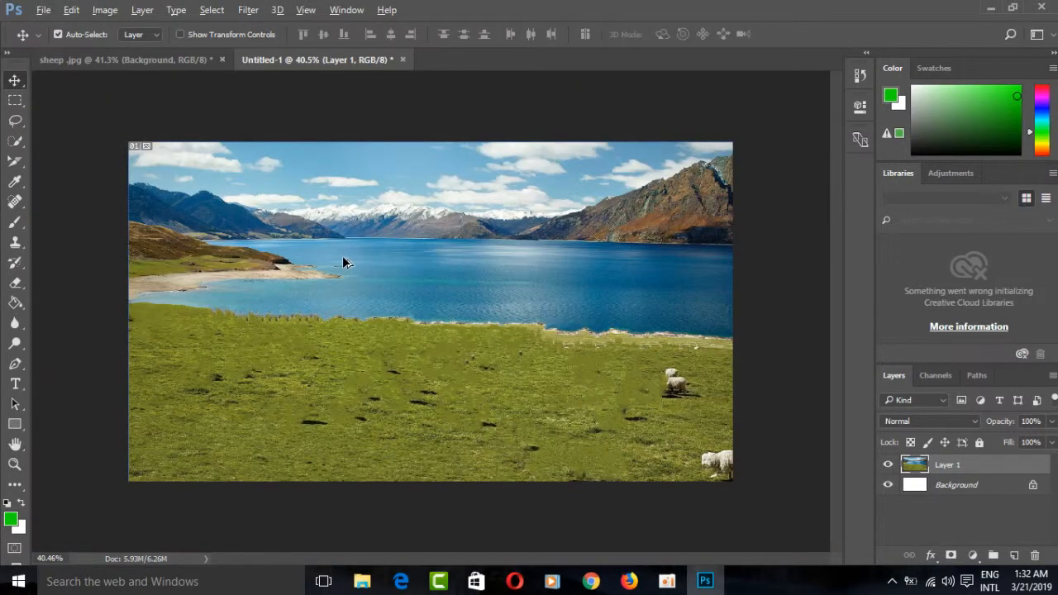
scroll(343, 258, "up", 1)
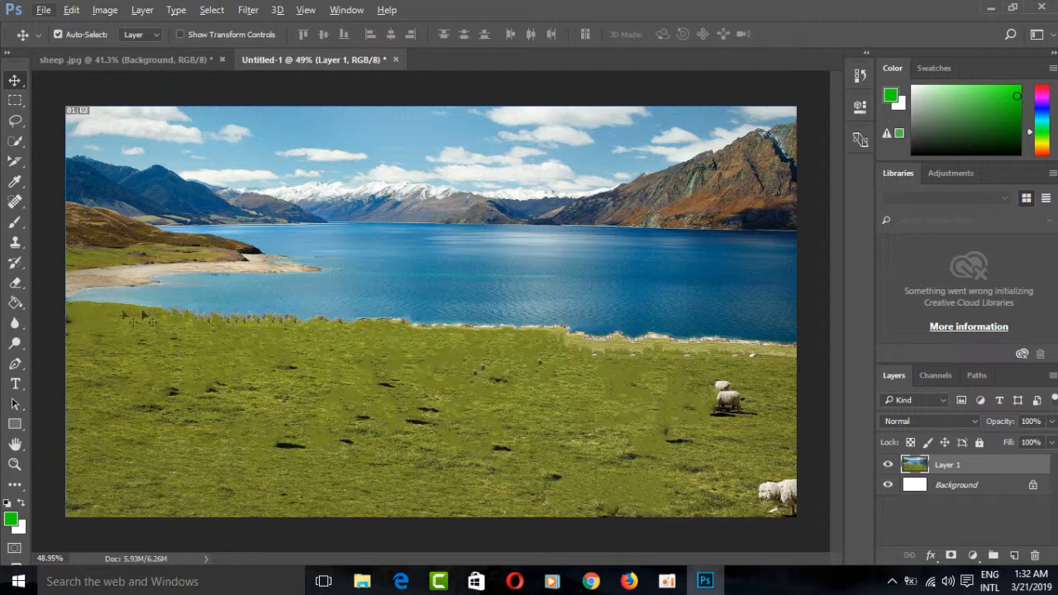
left_click(15, 201)
left_click(728, 392)
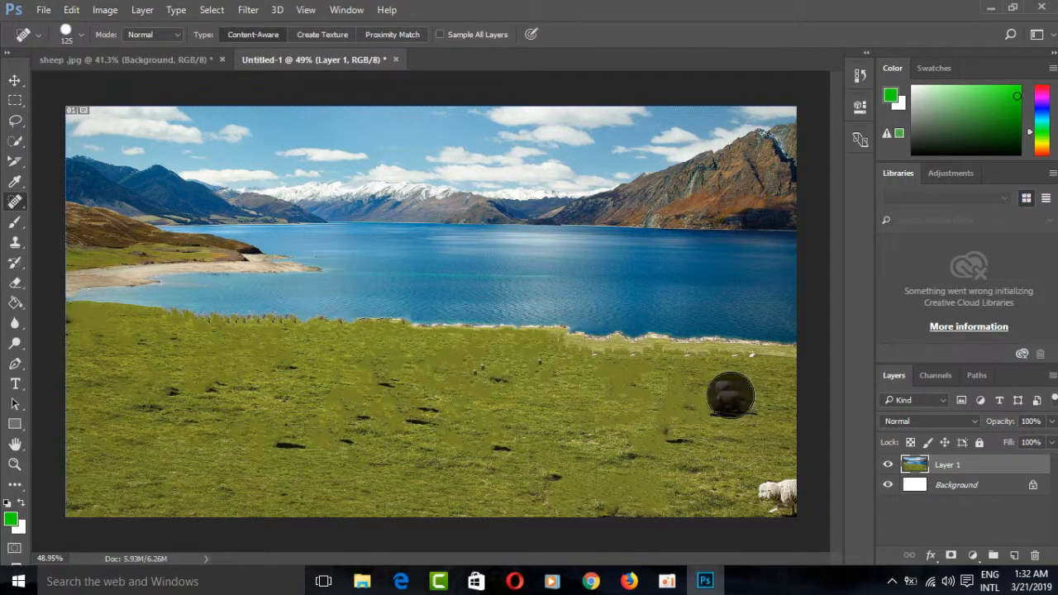
mouse_move(777, 492)
left_mouse_down()
mouse_move(767, 500)
mouse_move(796, 496)
left_mouse_up()
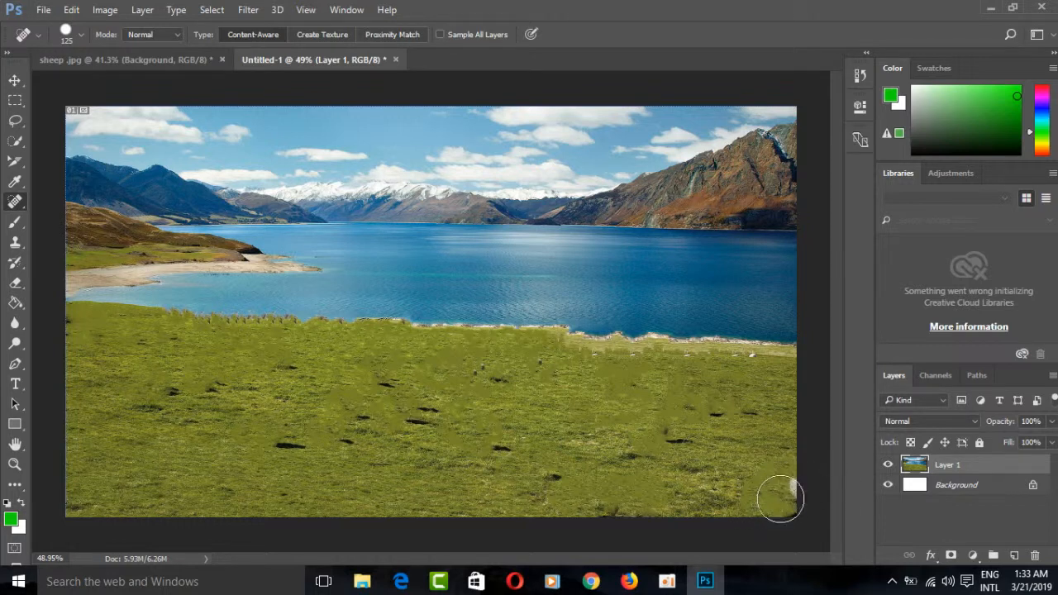
mouse_move(766, 489)
left_mouse_down()
mouse_move(822, 467)
mouse_move(774, 488)
left_mouse_up()
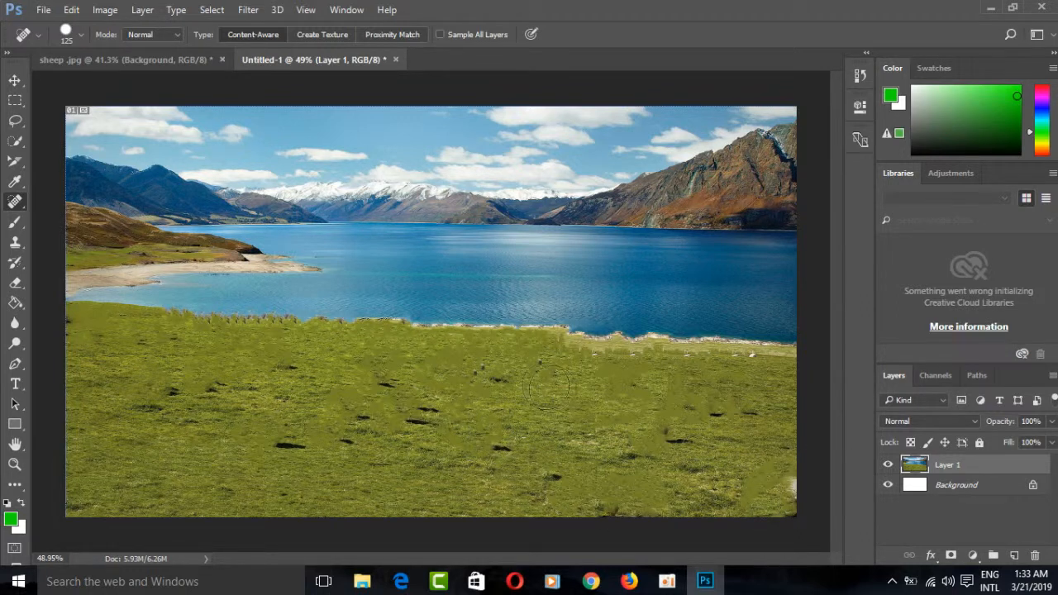
Heal away the dark sheep shadows and small leftover spots scattered across the whole meadow.
mouse_move(425, 406)
left_mouse_down()
mouse_move(391, 382)
mouse_move(345, 433)
mouse_move(366, 415)
left_mouse_up()
left_click_drag(290, 445, 290, 446)
left_click_drag(501, 448, 507, 447)
left_click_drag(570, 478, 563, 473)
mouse_move(684, 446)
left_mouse_down()
mouse_move(724, 414)
mouse_move(753, 411)
left_mouse_up()
left_click_drag(492, 379, 491, 377)
left_click_drag(281, 361, 284, 360)
left_click_drag(217, 385, 175, 387)
left_click_drag(172, 342, 136, 342)
left_click(498, 368)
left_click(546, 370)
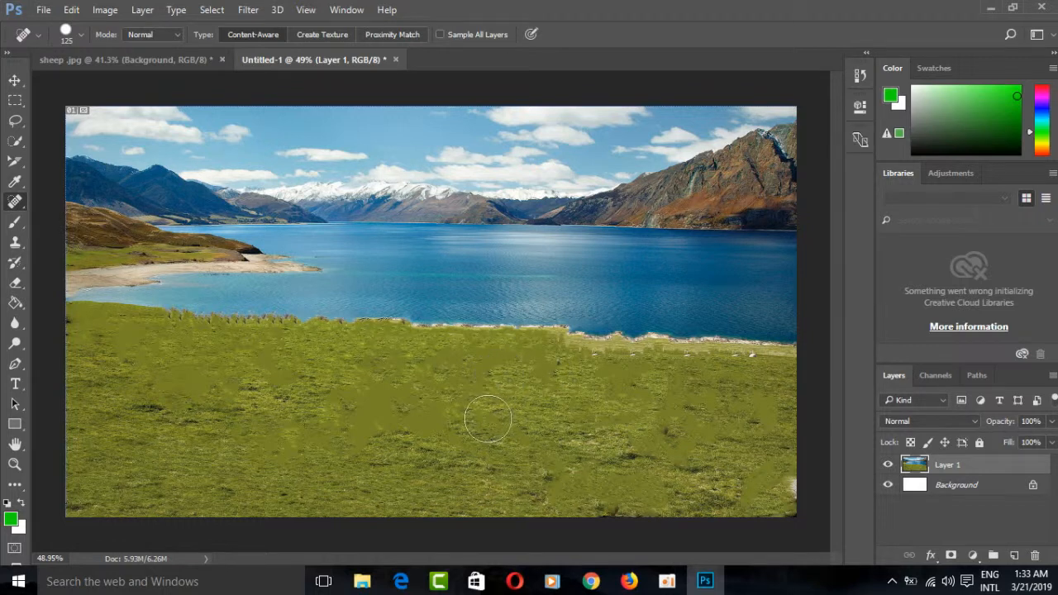
Paint over the white sheep remnant at the meadow's lower-right corner, and switch to the Move tool.
scroll(509, 420, "down", 2)
scroll(508, 420, "up", 2)
scroll(510, 420, "down", 1)
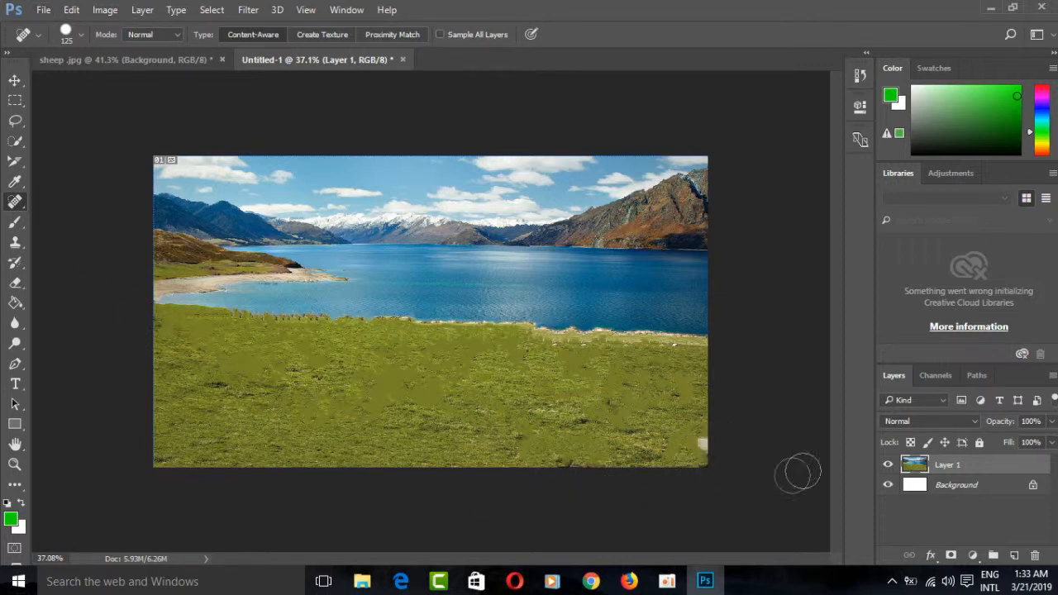
left_click(696, 442)
left_click(703, 452)
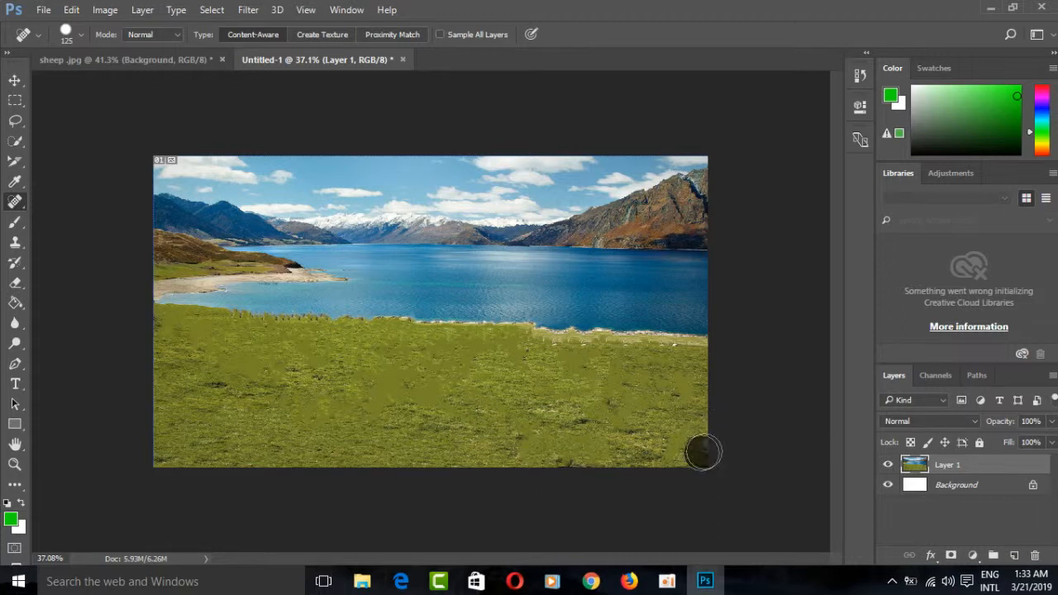
left_click_drag(703, 449, 701, 387)
mouse_move(671, 453)
left_mouse_down()
mouse_move(704, 452)
mouse_move(736, 397)
left_mouse_up()
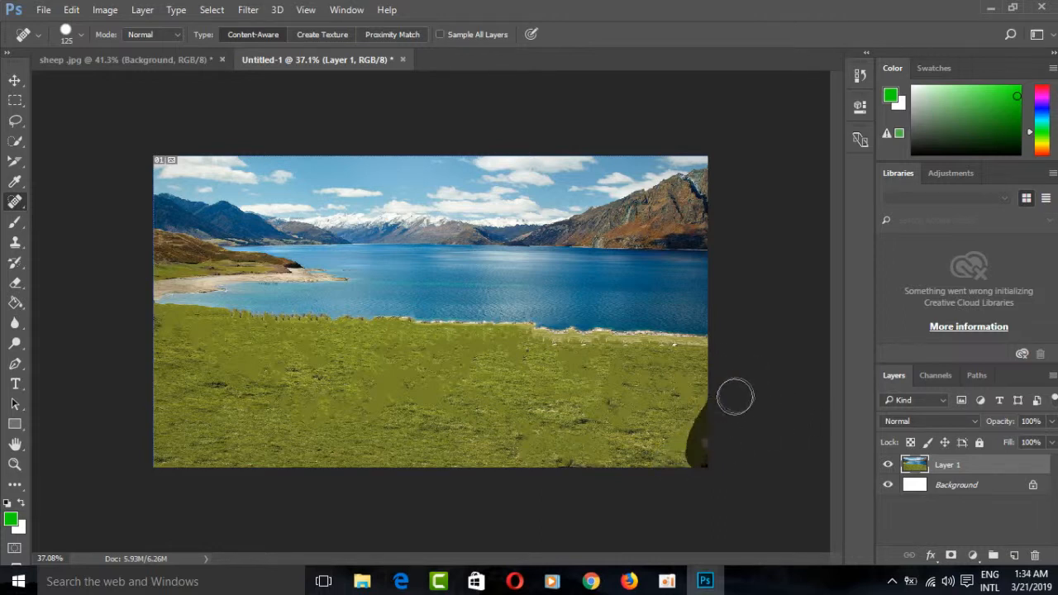
left_click_drag(709, 440, 687, 454)
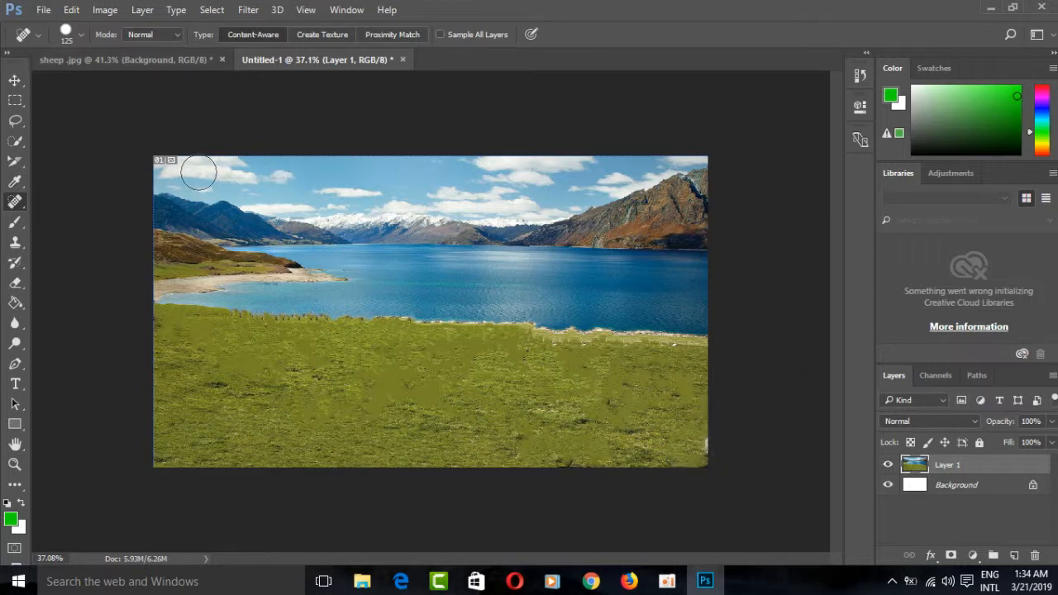
left_click(16, 81)
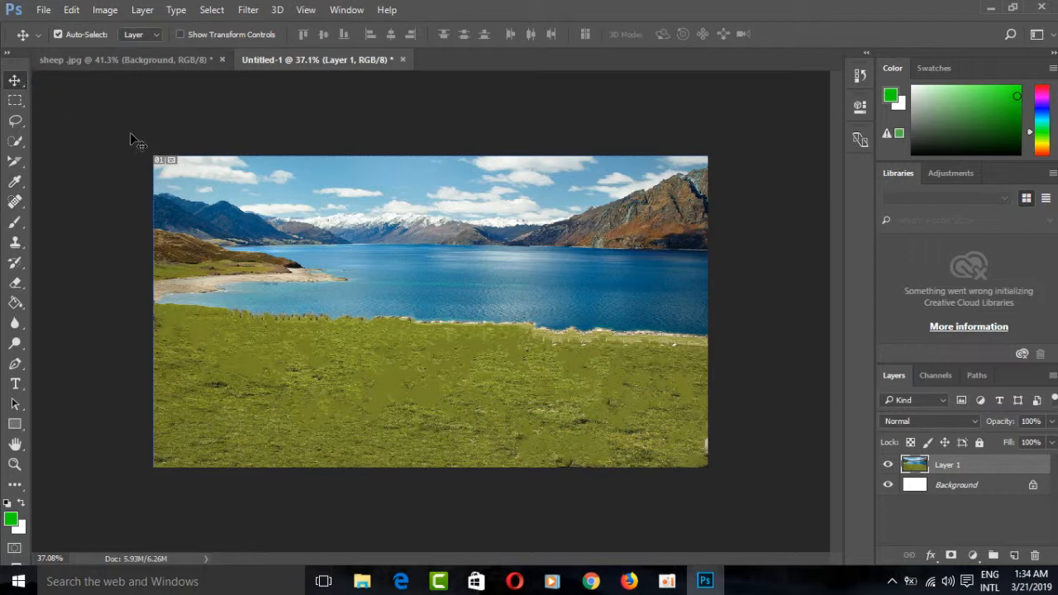
Save a JPEG copy of the picture to the Desktop as 2211-1 with Medium quality 6.
left_click(44, 11)
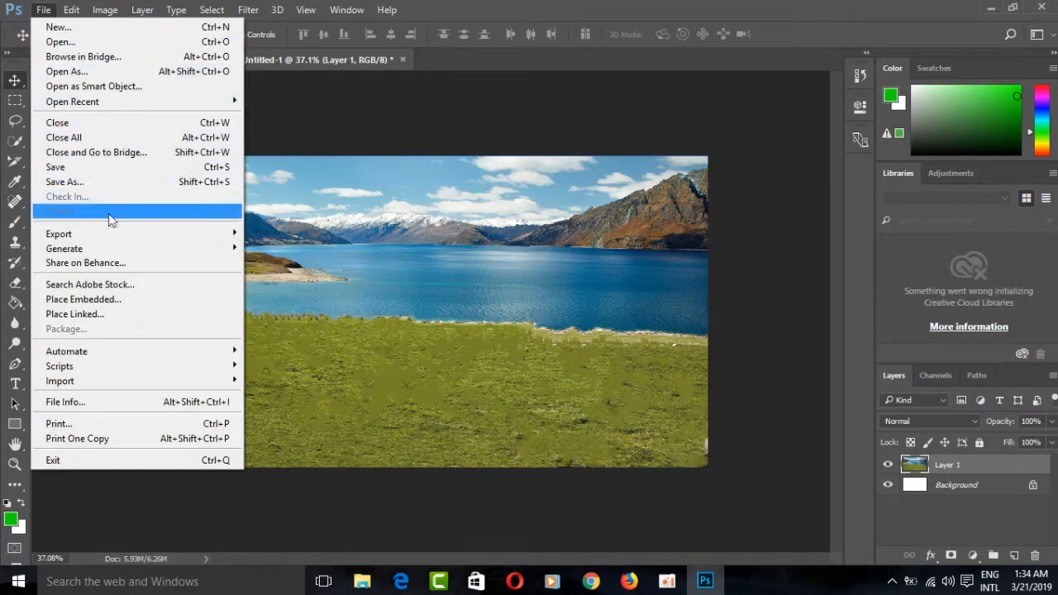
left_click(104, 183)
left_click(244, 312)
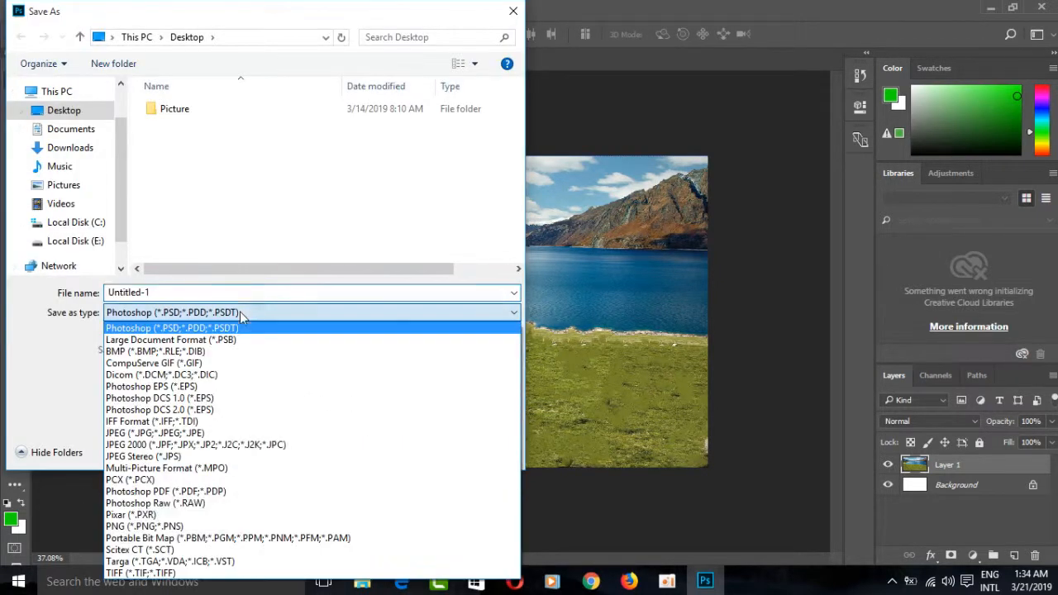
left_click(199, 433)
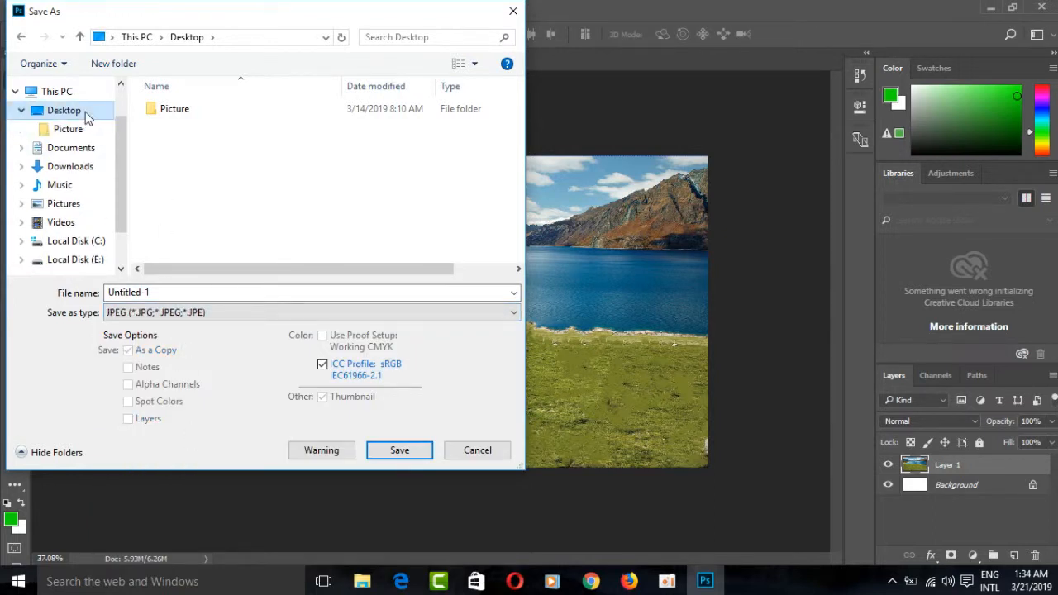
double_click(145, 292)
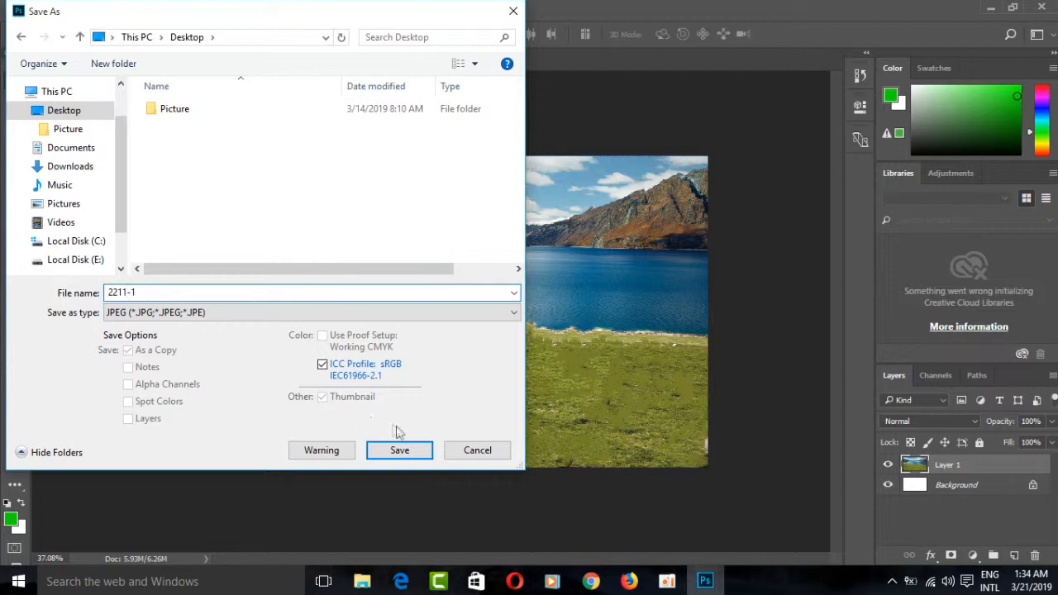
left_click(399, 451)
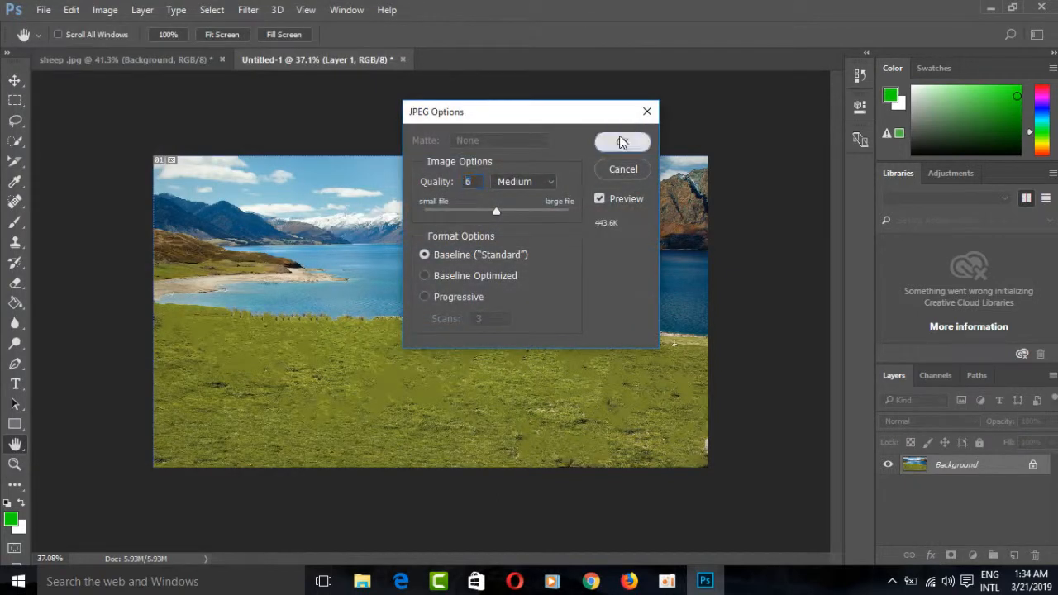
left_click(622, 142)
Minimize Photoshop and refresh the Windows desktop to check for the saved picture.
left_click(991, 10)
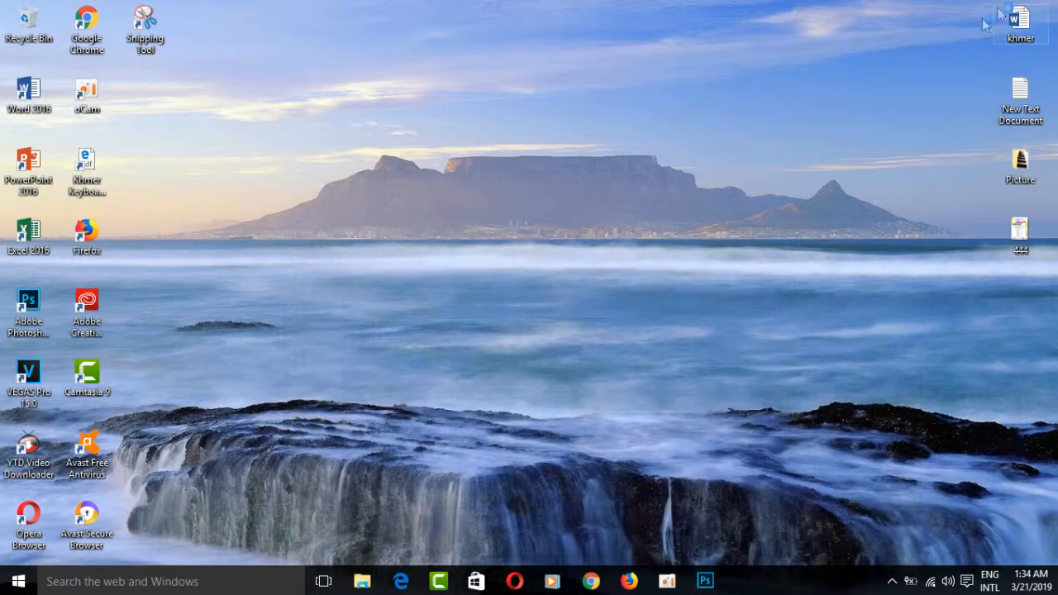
right_click(468, 113)
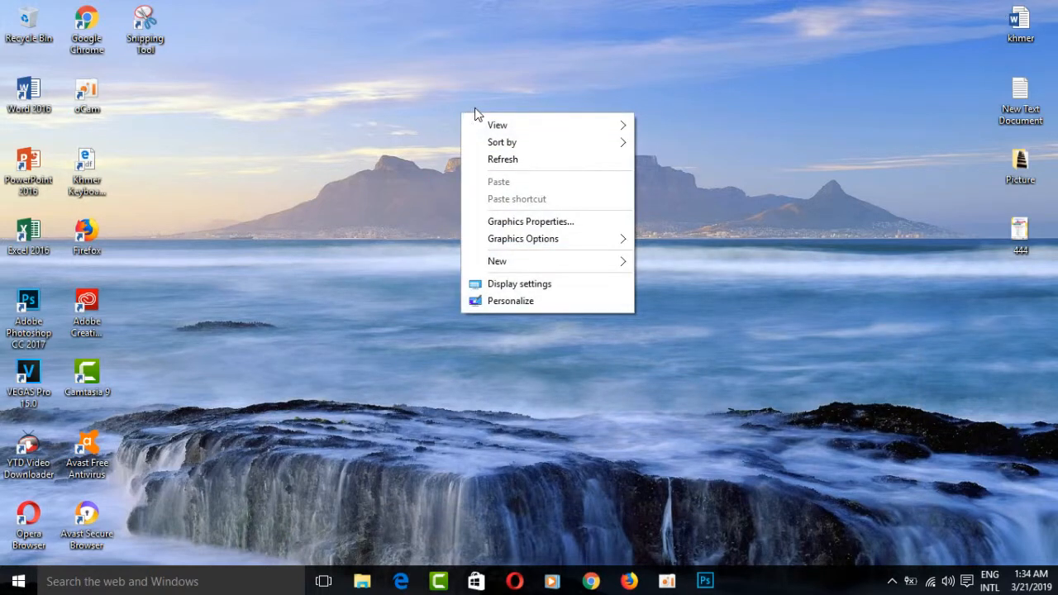
left_click(534, 160)
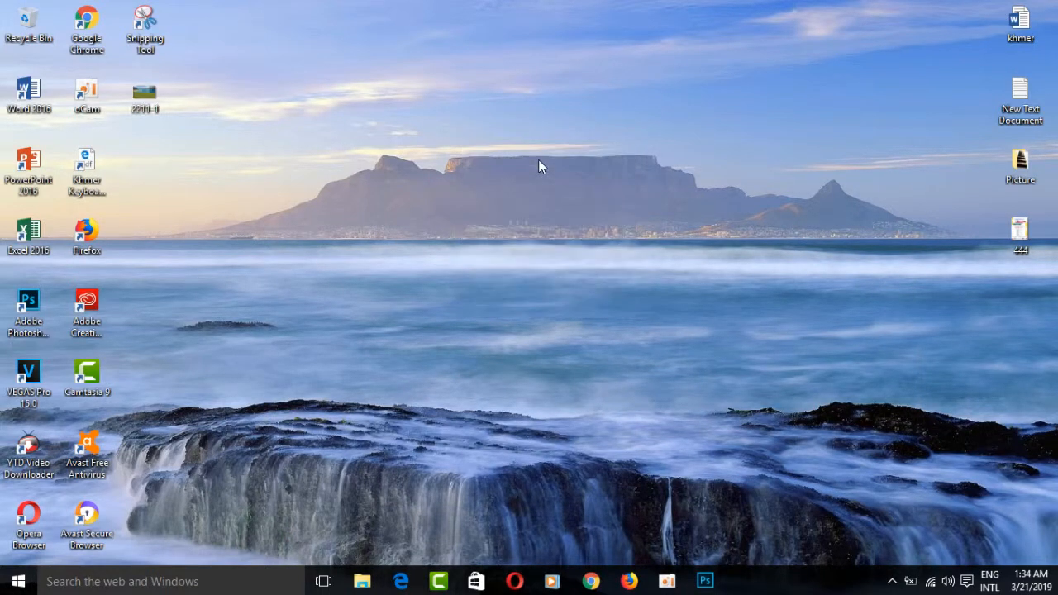
right_click(533, 188)
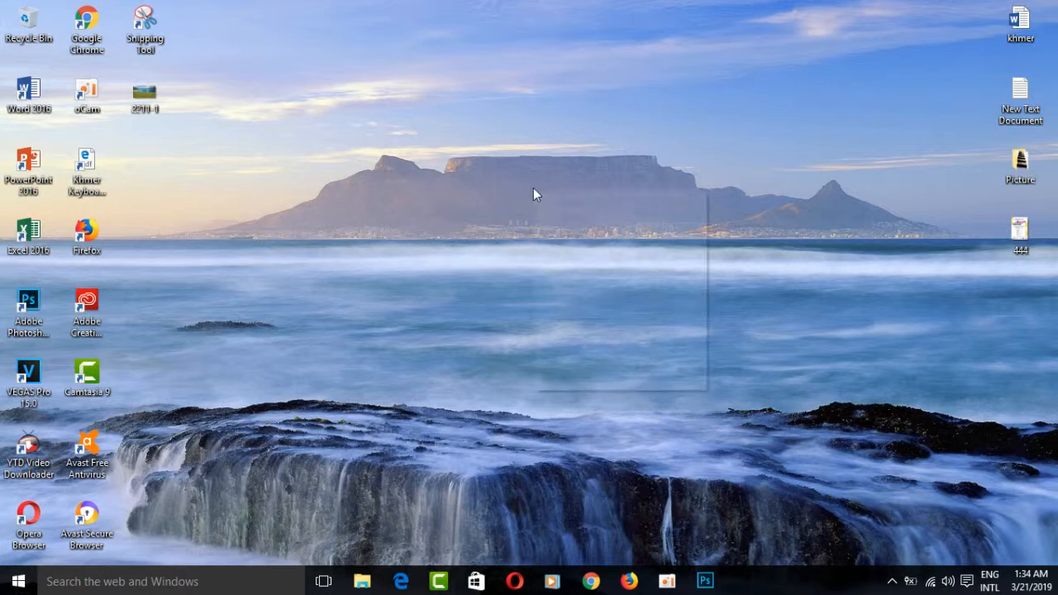
left_click(570, 234)
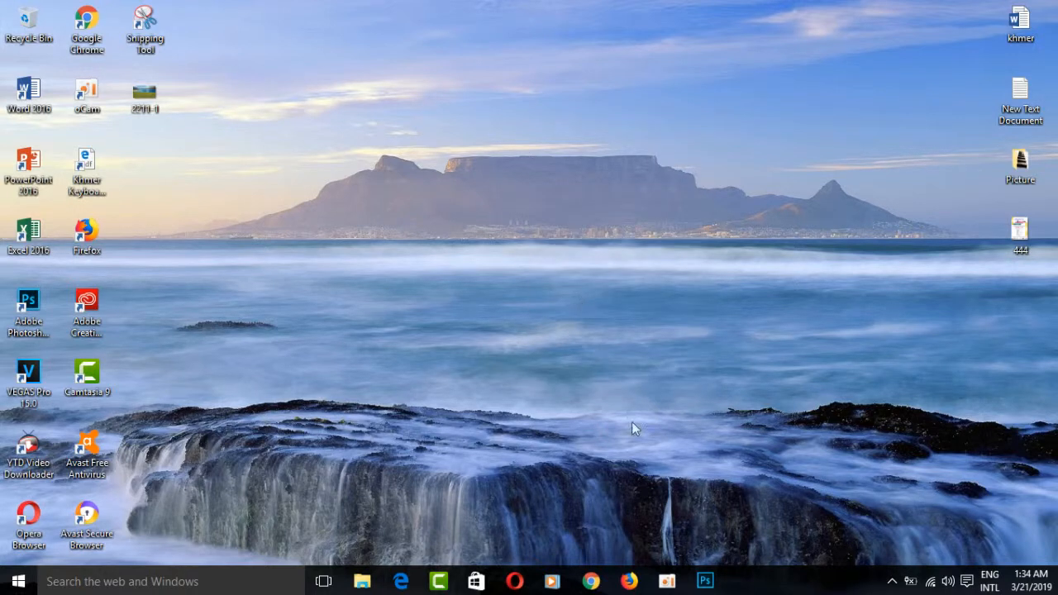
left_click(667, 581)
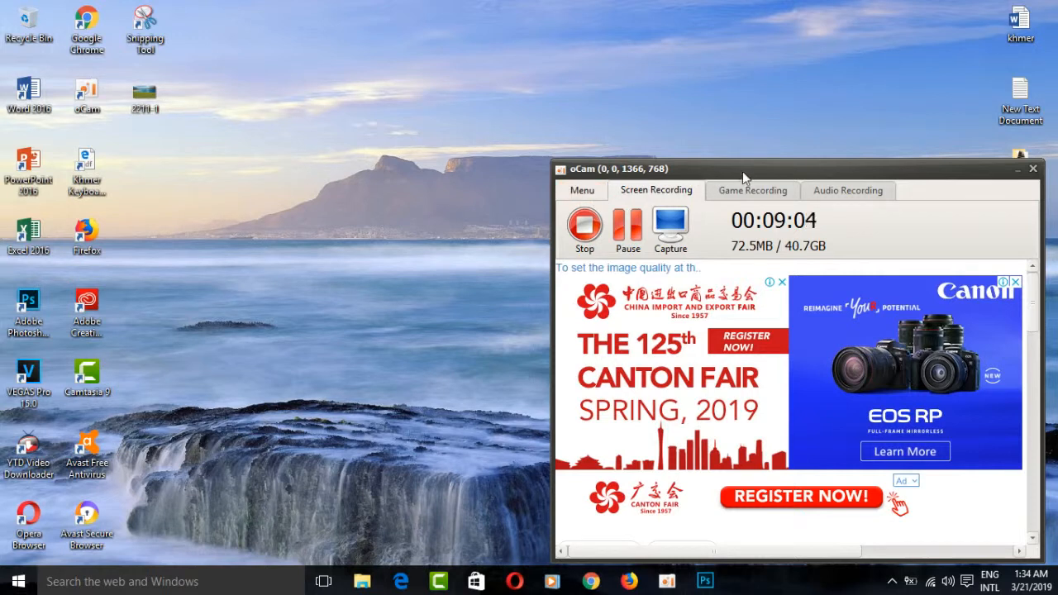
left_click(584, 224)
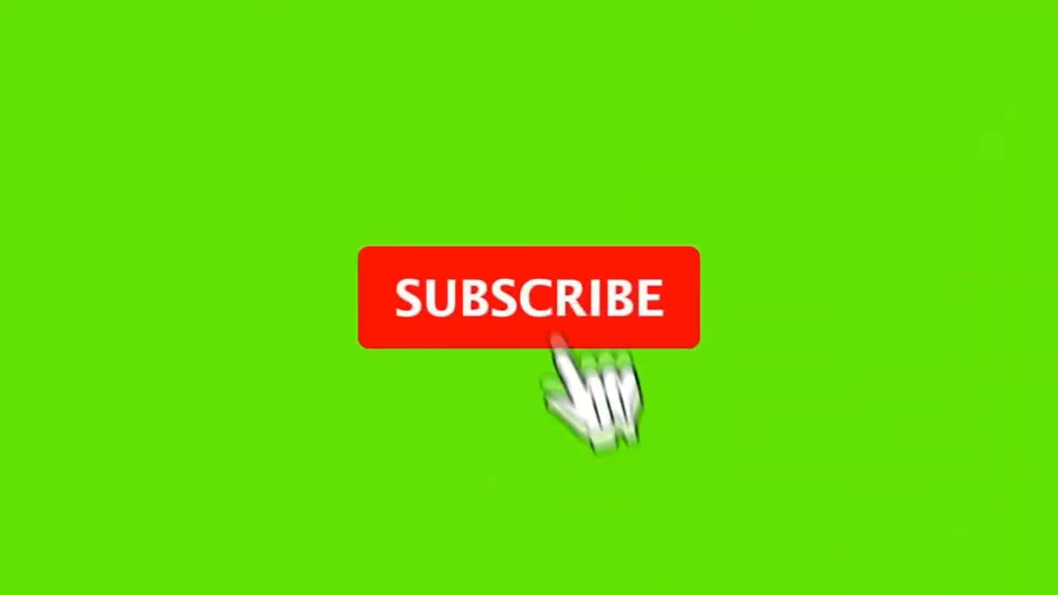